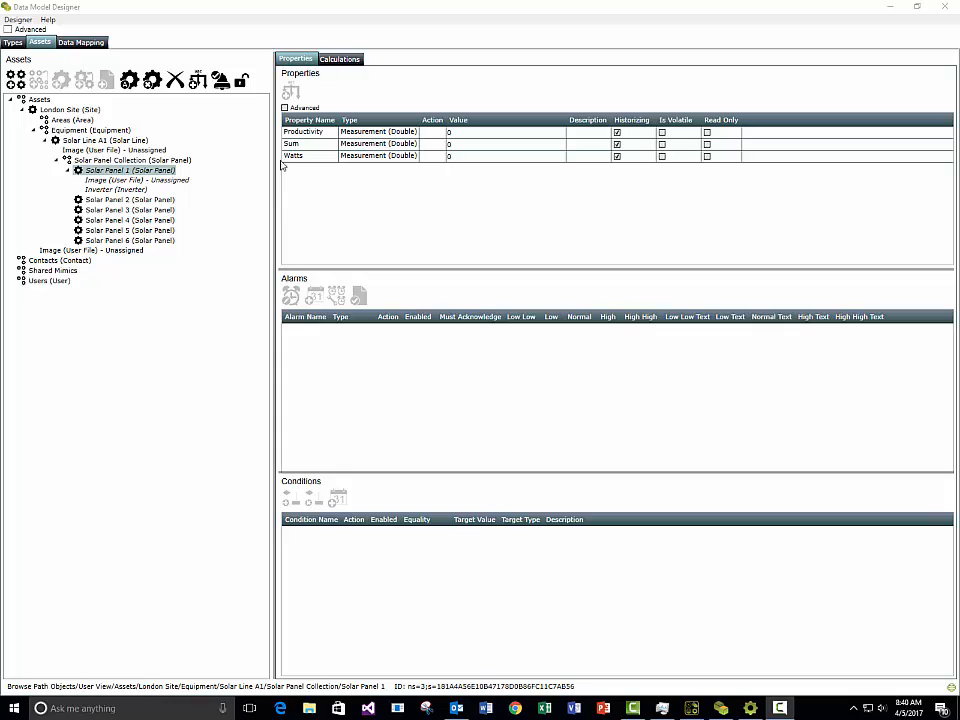
# Step: Inspect Solar Panel 1's Watts, Productivity and Sum properties and the calculation producing Sum
pyautogui.moveTo(278, 170); pyautogui.dragTo(272, 195)
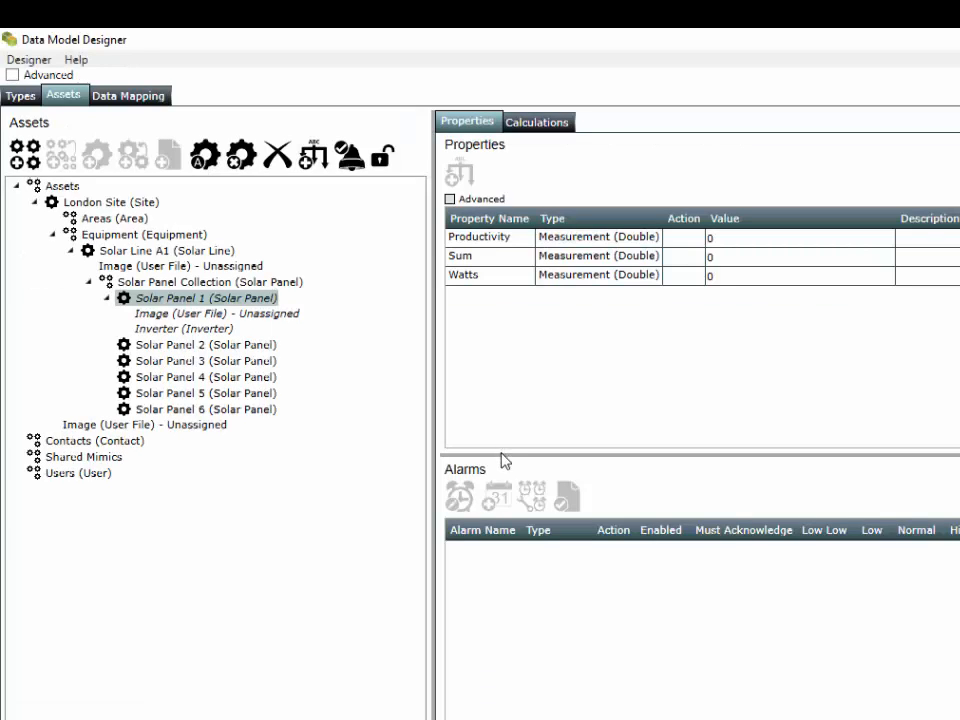
pyautogui.moveTo(504, 466); pyautogui.dragTo(504, 433)
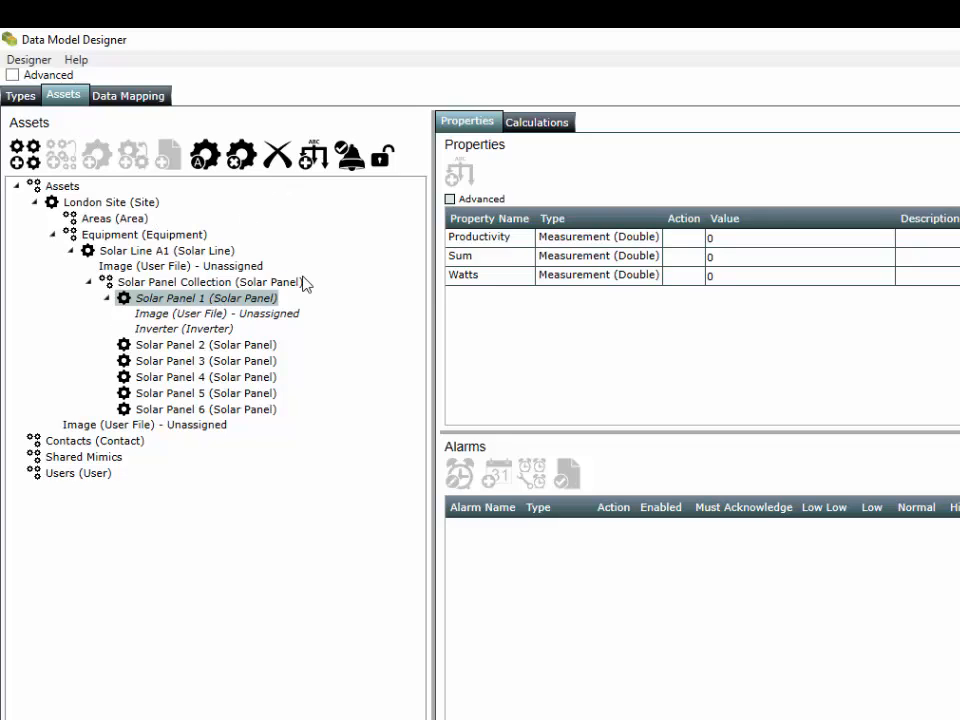
pyautogui.click(468, 276)
pyautogui.click(486, 240)
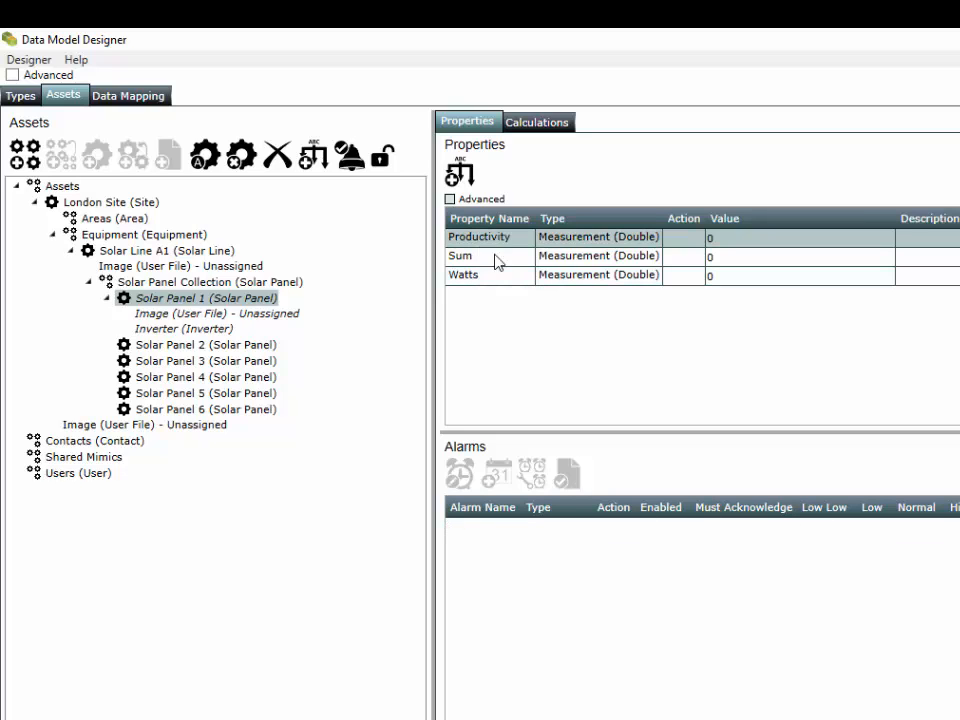
pyautogui.click(489, 276)
pyautogui.click(468, 259)
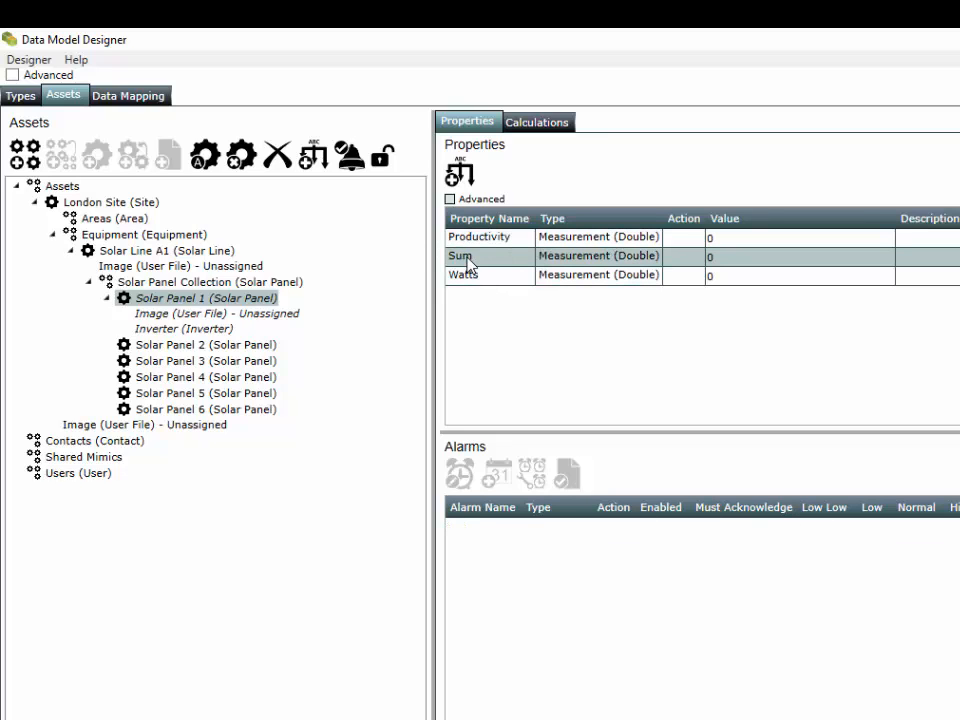
pyautogui.click(521, 124)
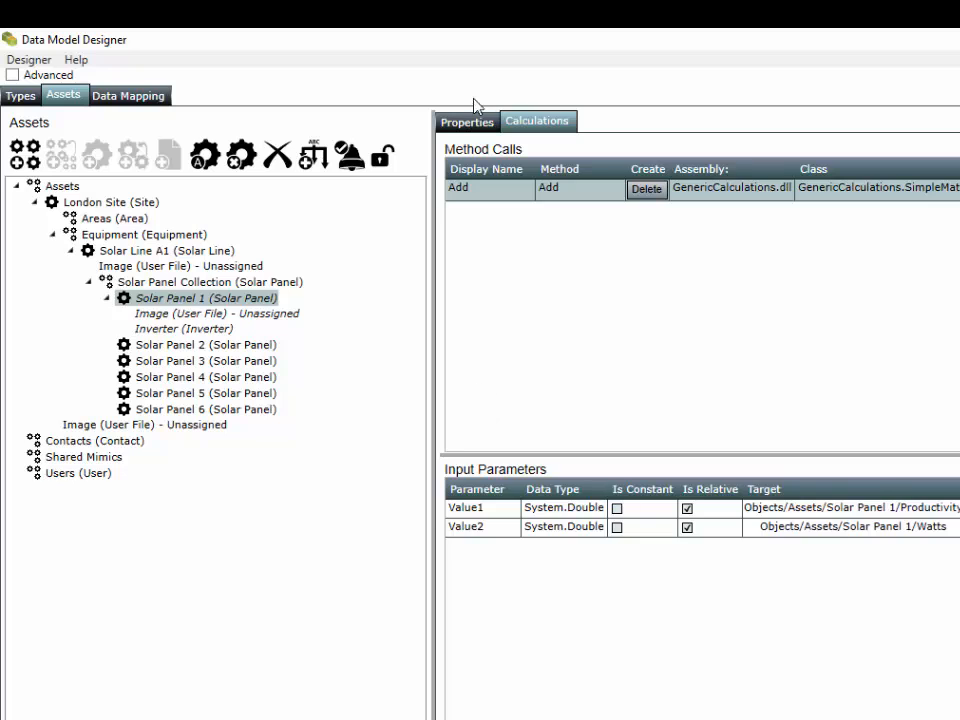
pyautogui.click(462, 124)
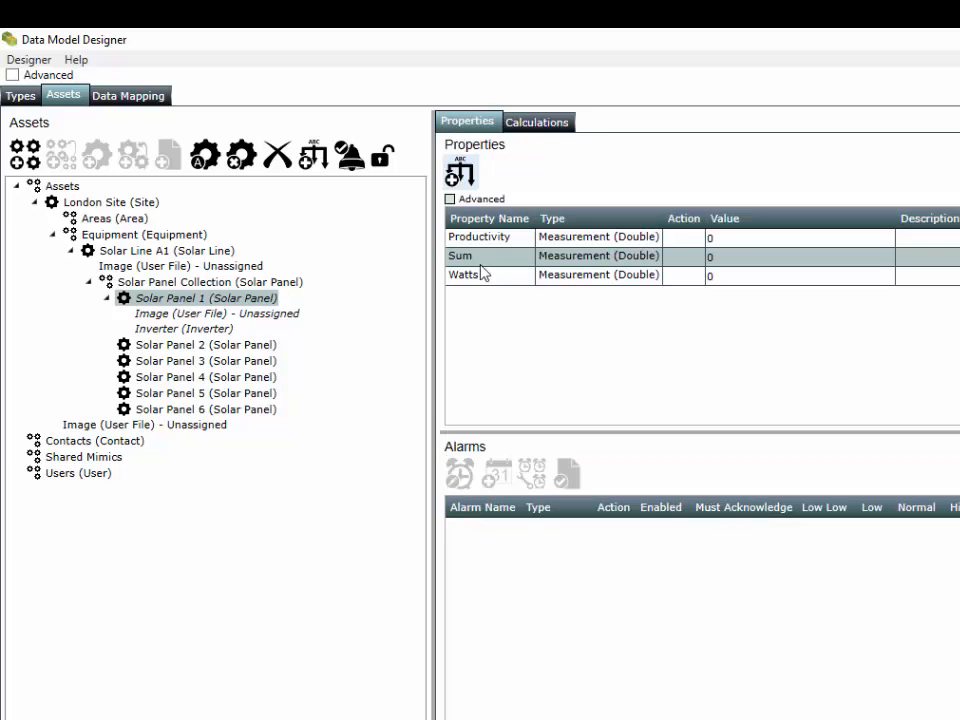
# Step: Recheck the Level Alarm defined on Watts, then move to the Data Mapping setup
pyautogui.moveTo(431, 193)
pyautogui.mouseDown()
pyautogui.moveTo(494, 205)
pyautogui.moveTo(433, 208)
pyautogui.mouseUp()
pyautogui.click(498, 281)
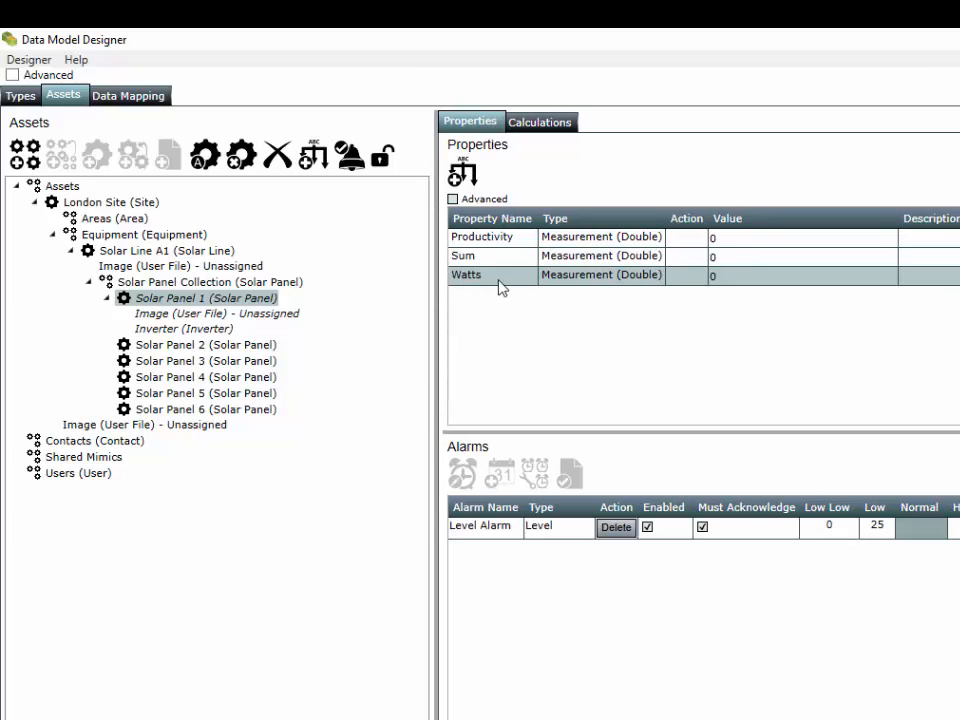
pyautogui.click(496, 239)
pyautogui.click(491, 281)
pyautogui.click(127, 96)
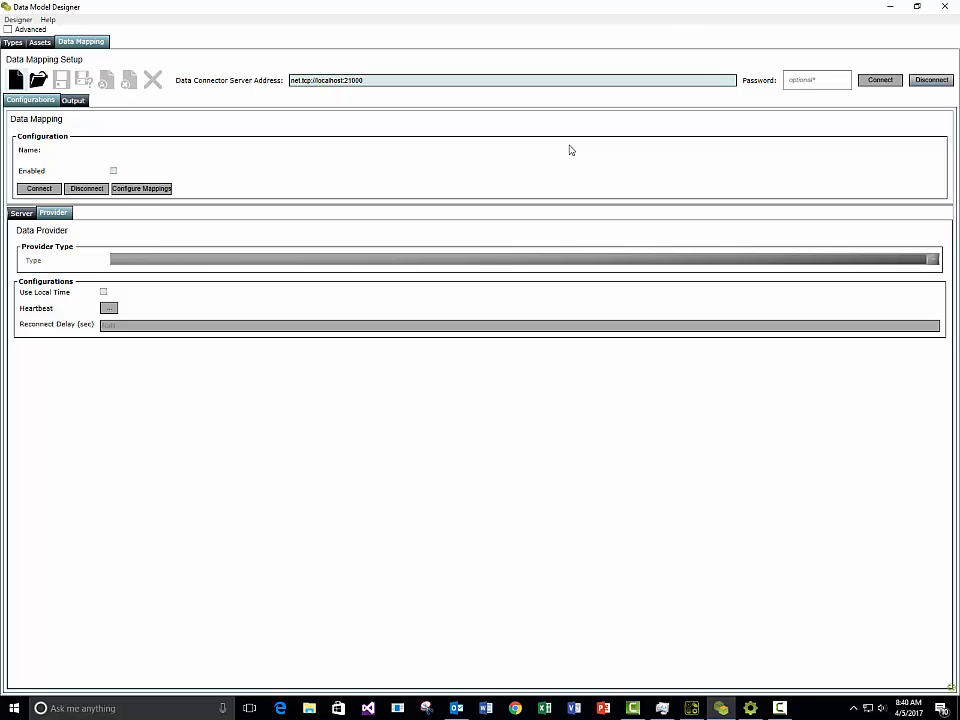
# Step: Reconnect to the data connector server at net.tcp://localhost:21000 and start a new mapping configuration
pyautogui.click(938, 81)
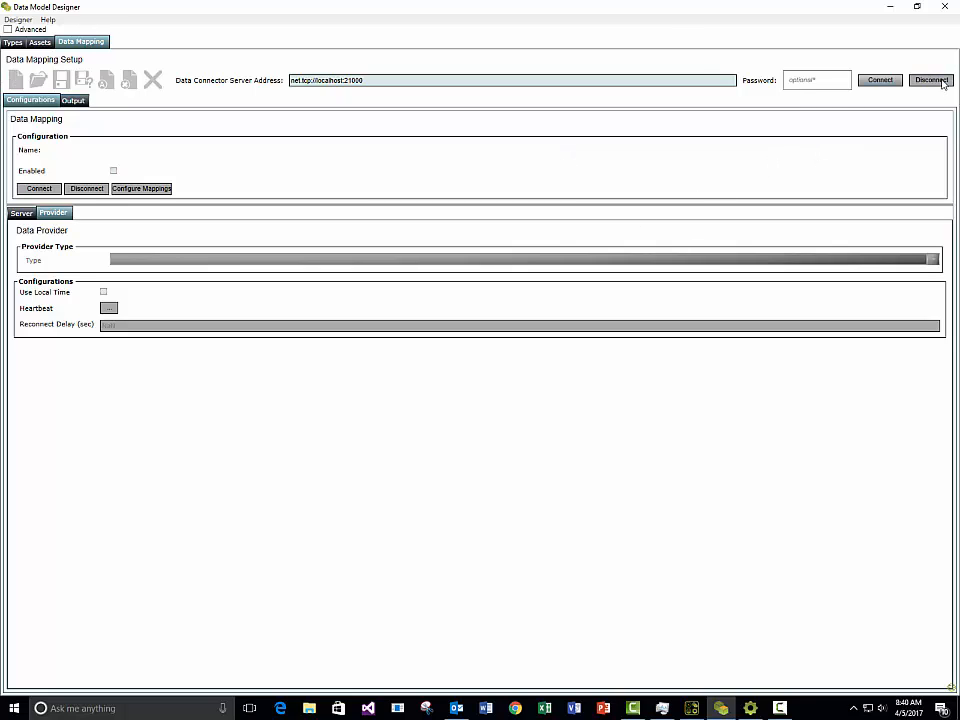
pyautogui.click(878, 82)
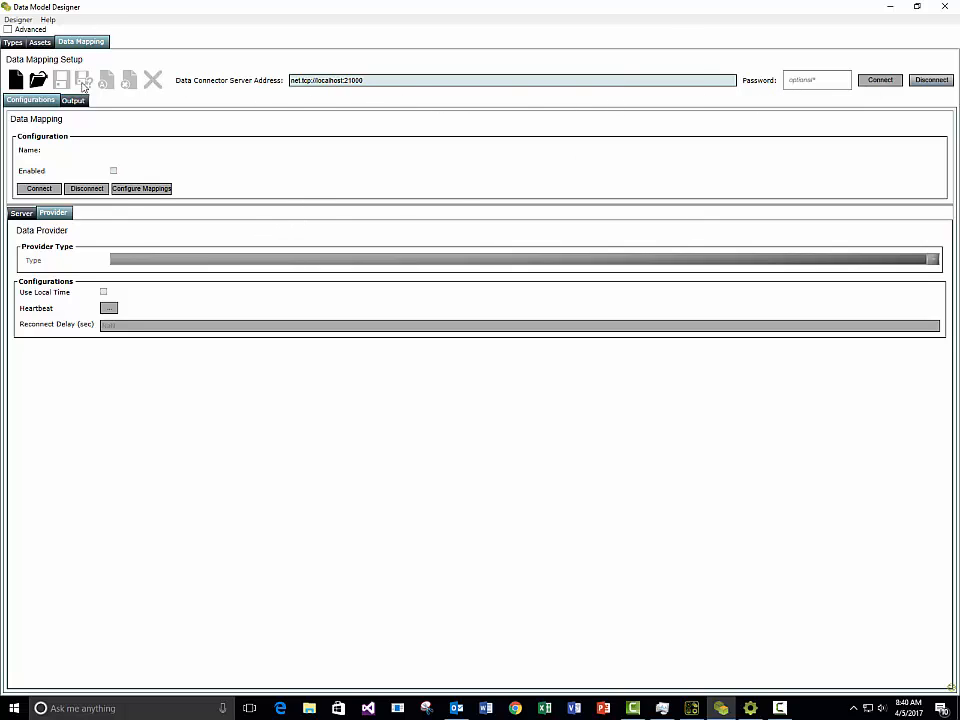
pyautogui.click(15, 80)
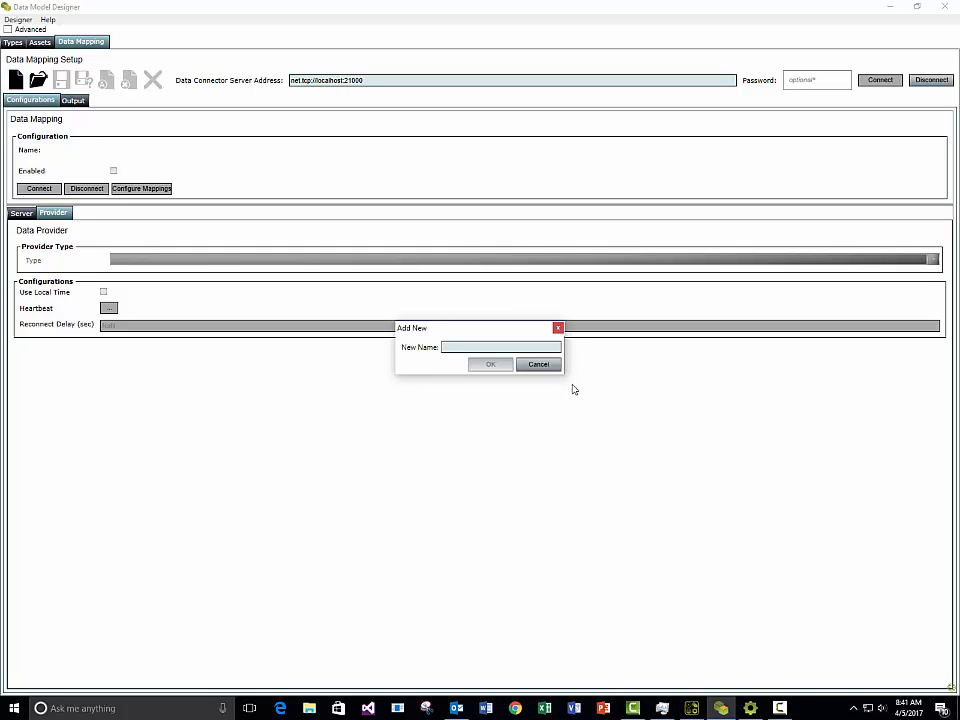
# Step: Name the configuration 'Random Data', set its provider type to Data Simulator, and connect it
pyautogui.write('Random Data')
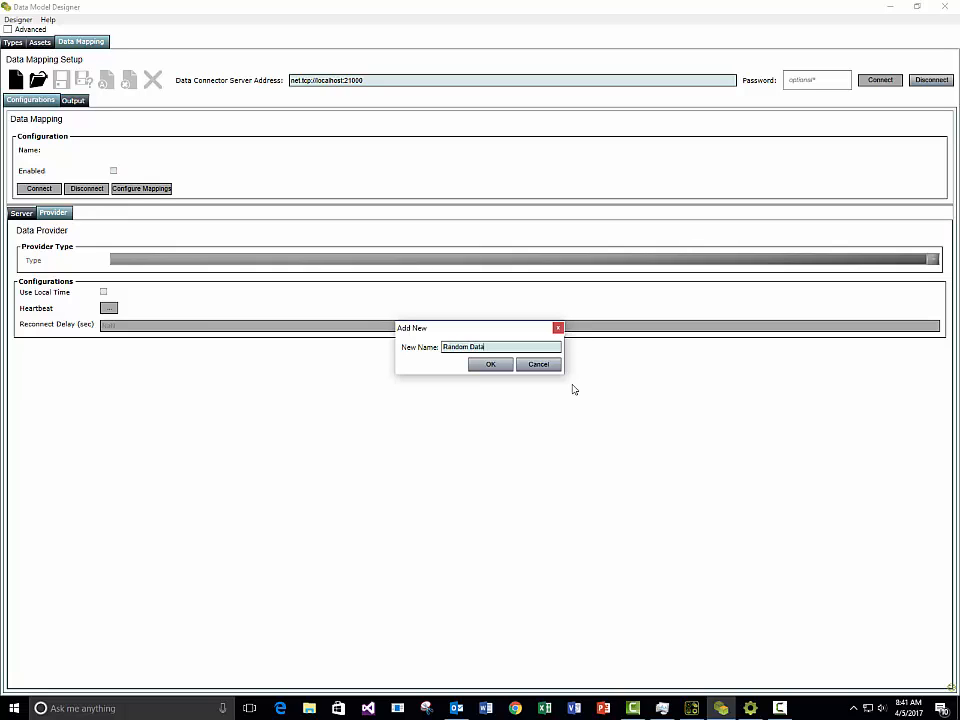
pyautogui.click(490, 366)
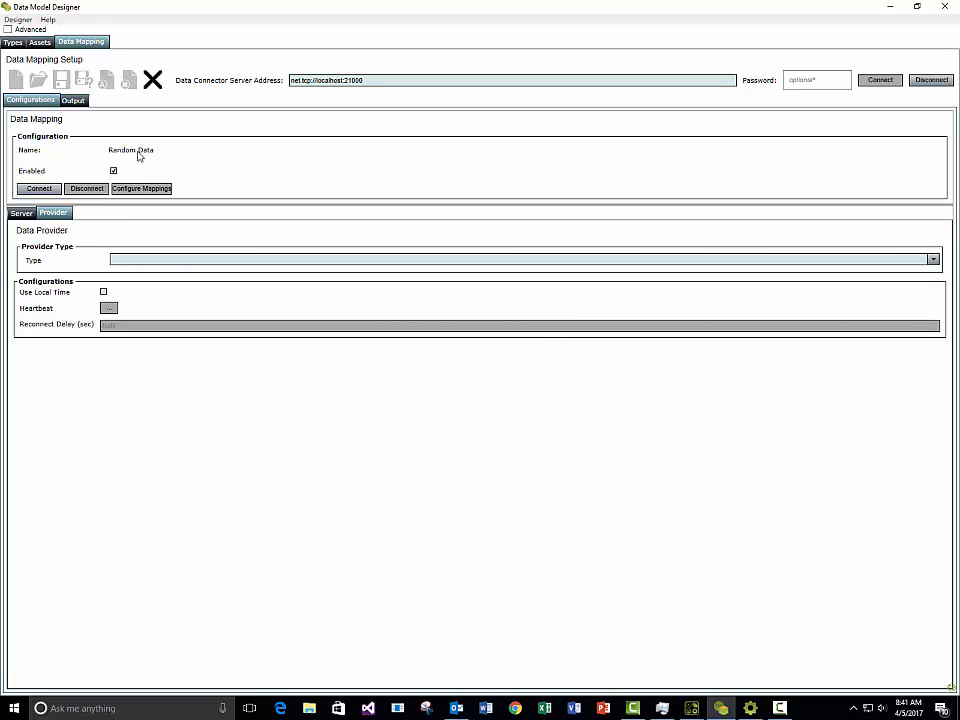
pyautogui.click(928, 259)
pyautogui.scroll(-2, 640, 350)
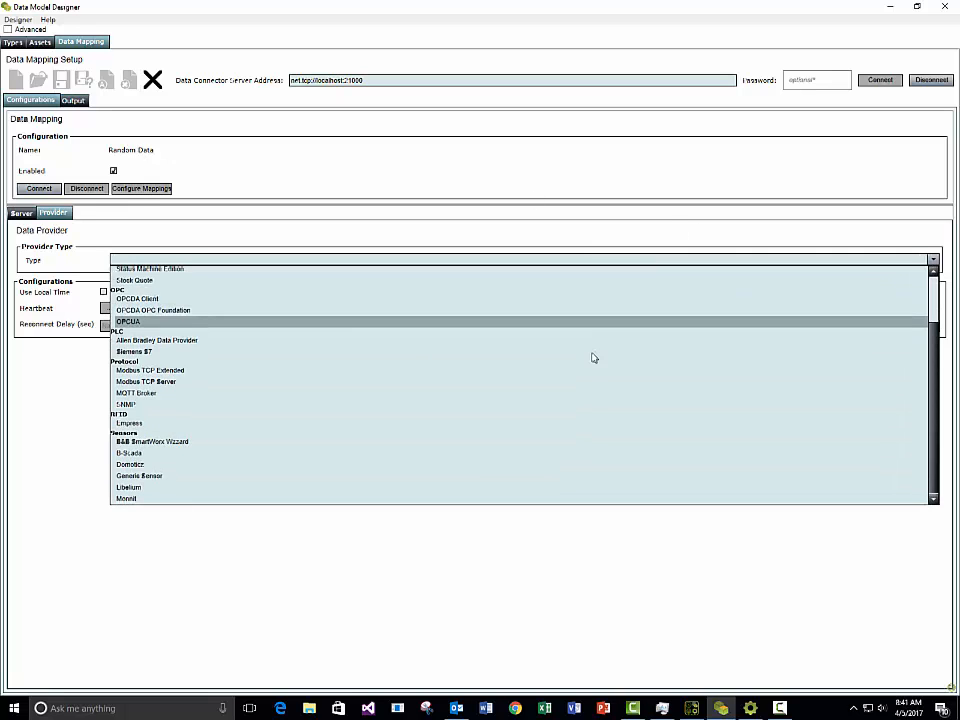
pyautogui.scroll(2, 592, 357)
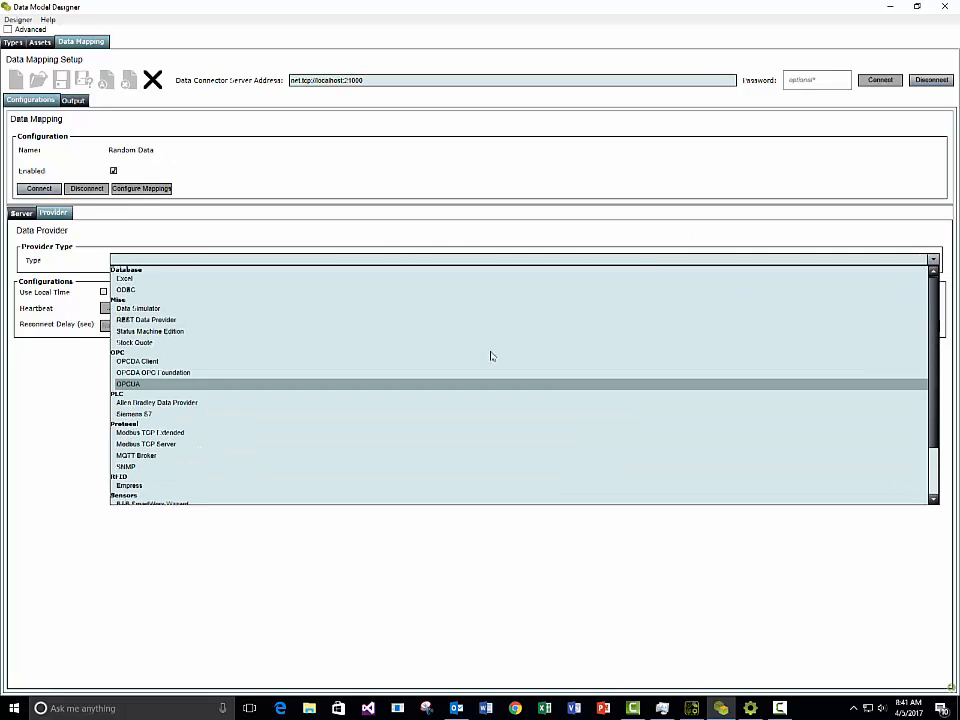
pyautogui.click(128, 309)
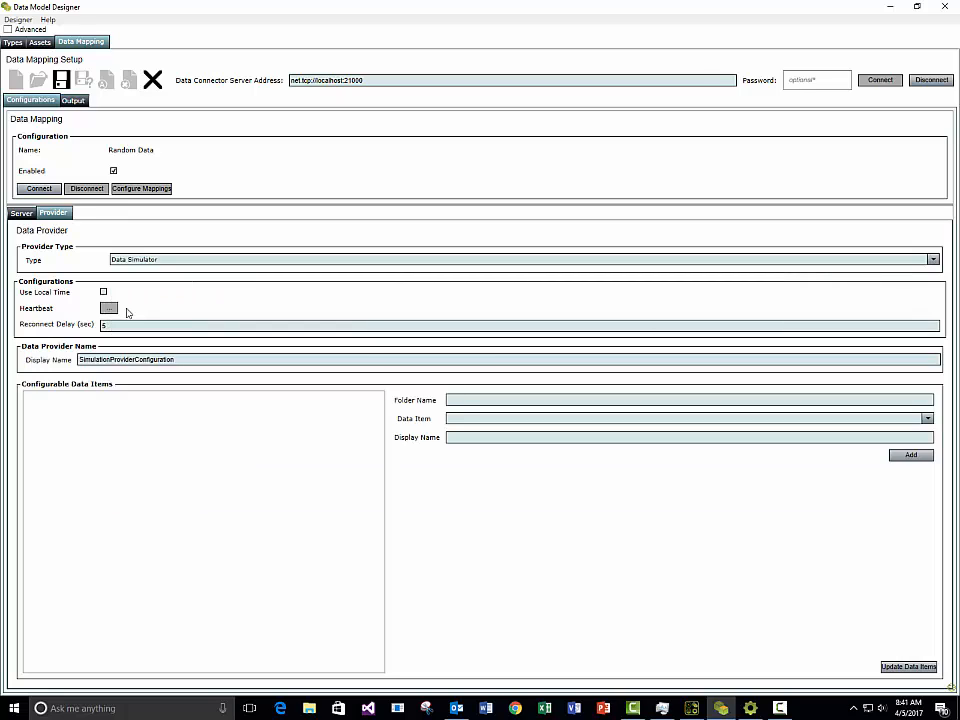
pyautogui.click(37, 189)
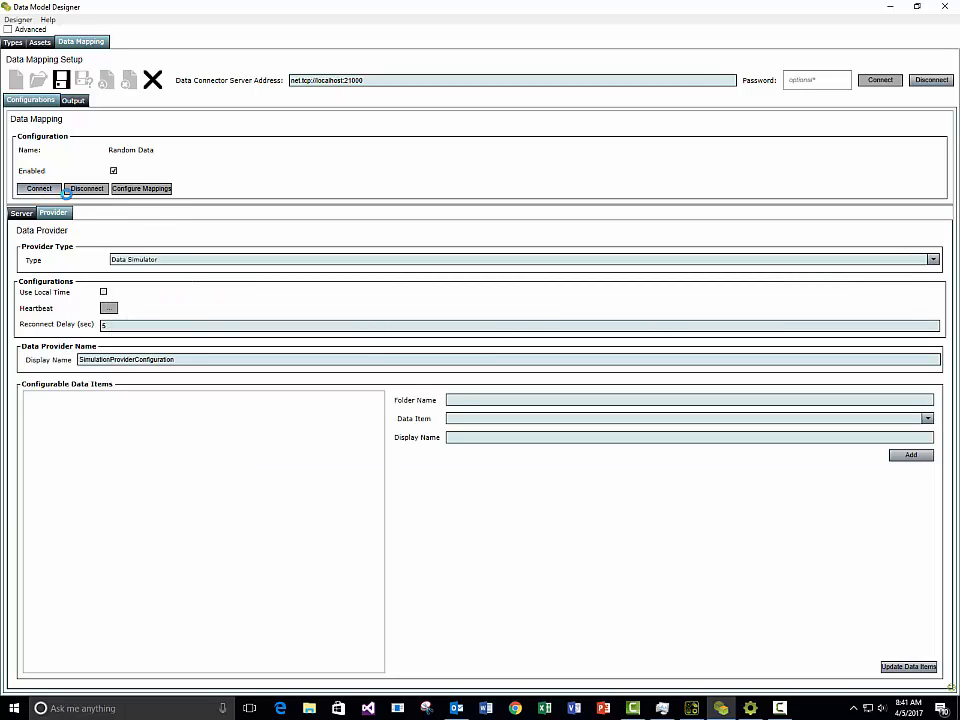
# Step: Browse Simulation Items > Analog Items, previewing the Random Double, Static, Blink and Bad Quality values
pyautogui.click(154, 192)
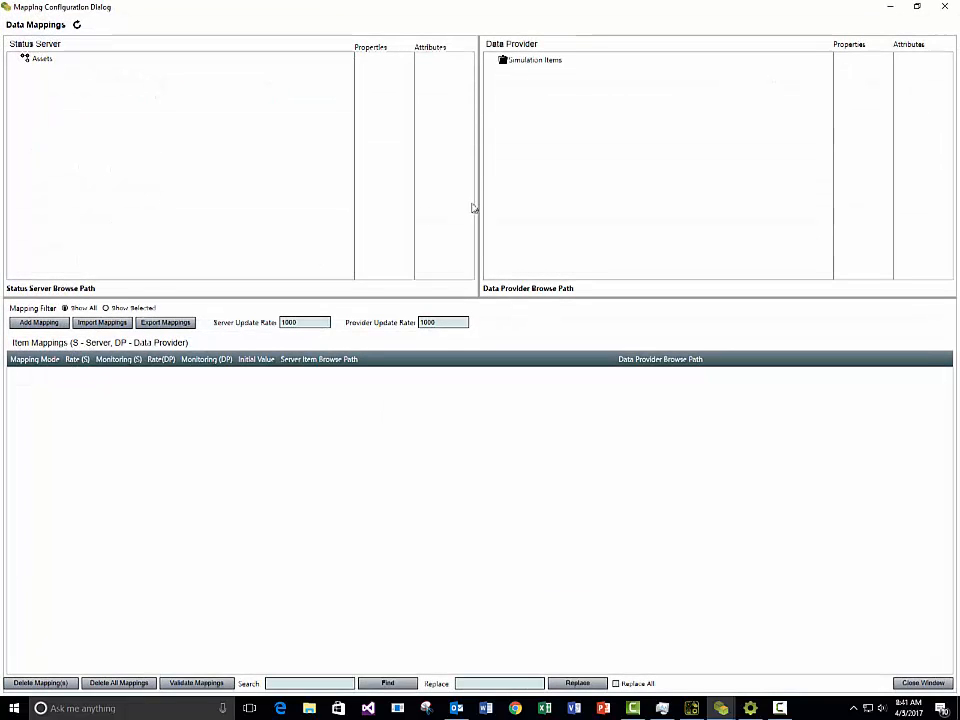
pyautogui.doubleClick(535, 60)
pyautogui.doubleClick(537, 74)
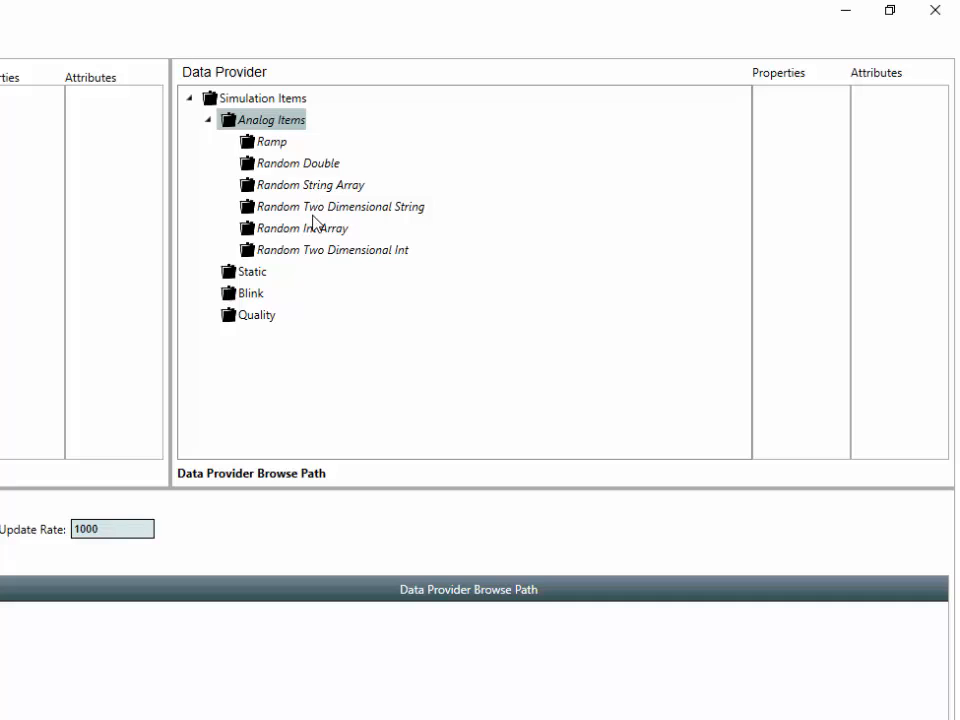
pyautogui.click(300, 165)
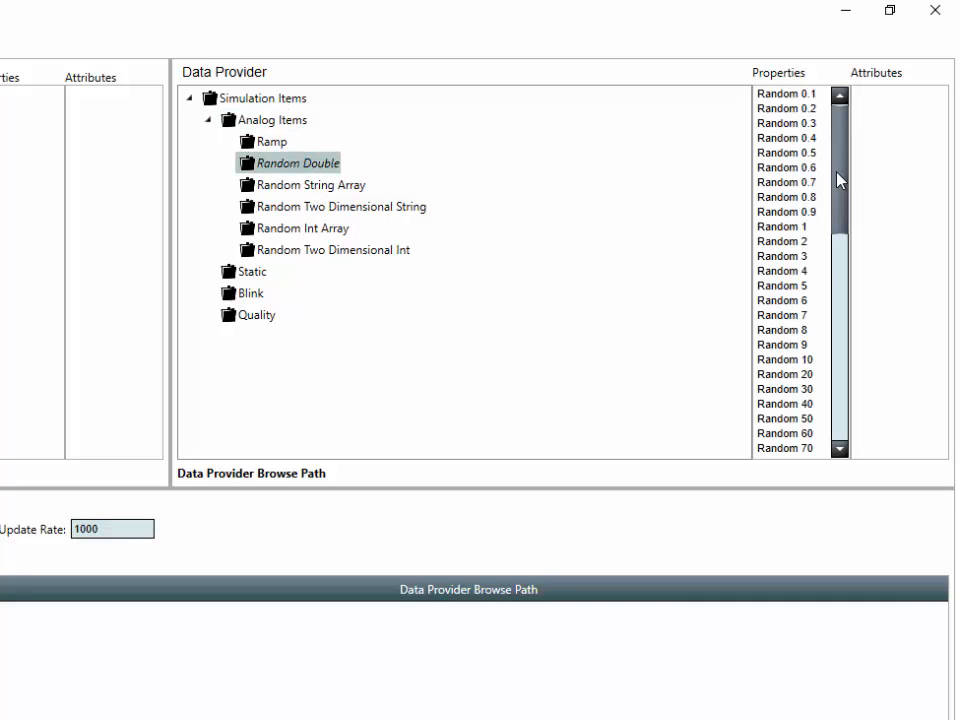
pyautogui.moveTo(838, 180); pyautogui.dragTo(844, 146)
pyautogui.click(253, 272)
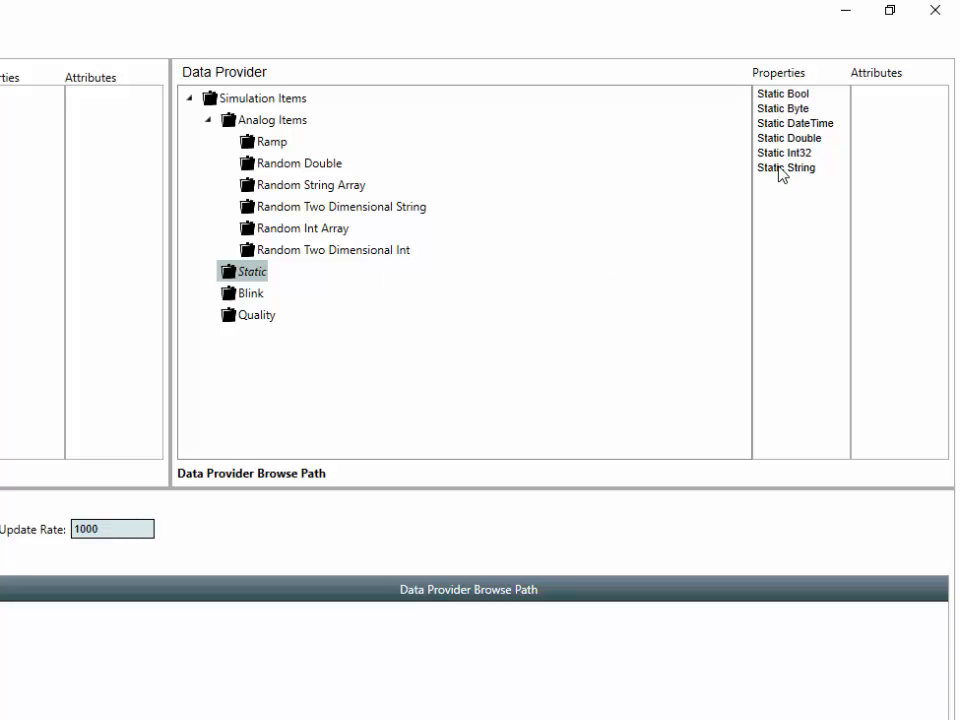
pyautogui.click(250, 295)
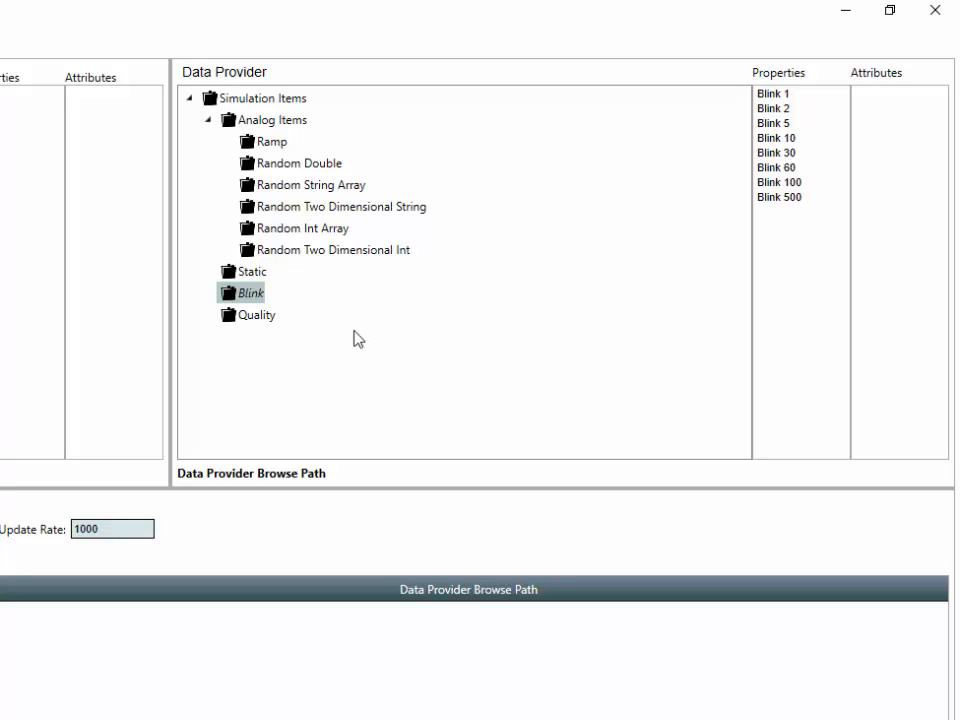
pyautogui.click(259, 315)
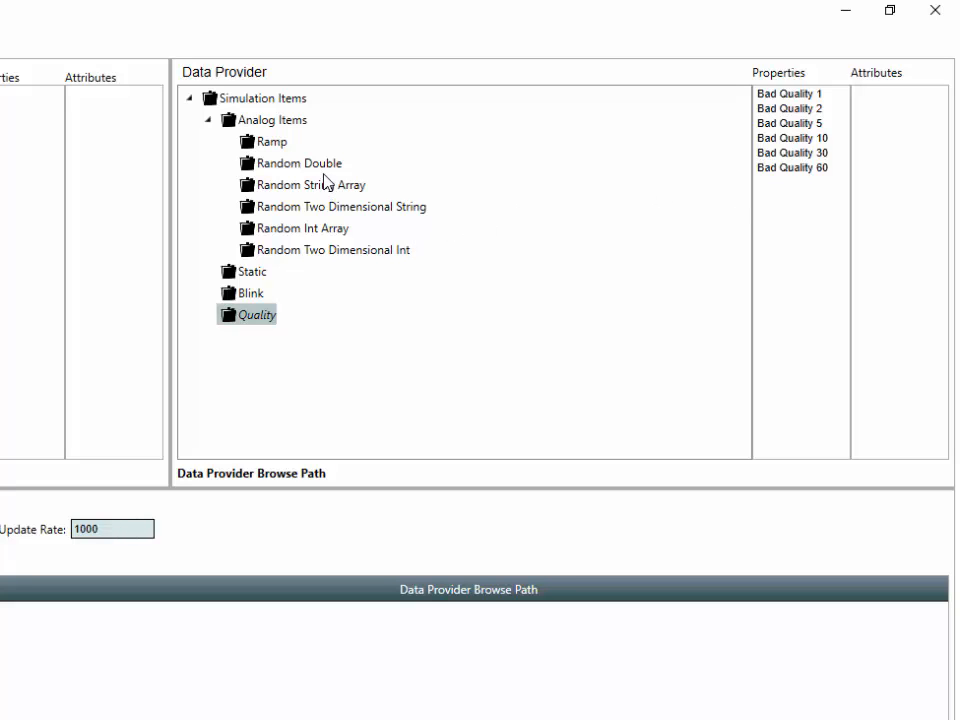
# Step: Compare Ramp, Random Int Array and Random String Array, then settle on Random Double's sources
pyautogui.click(294, 166)
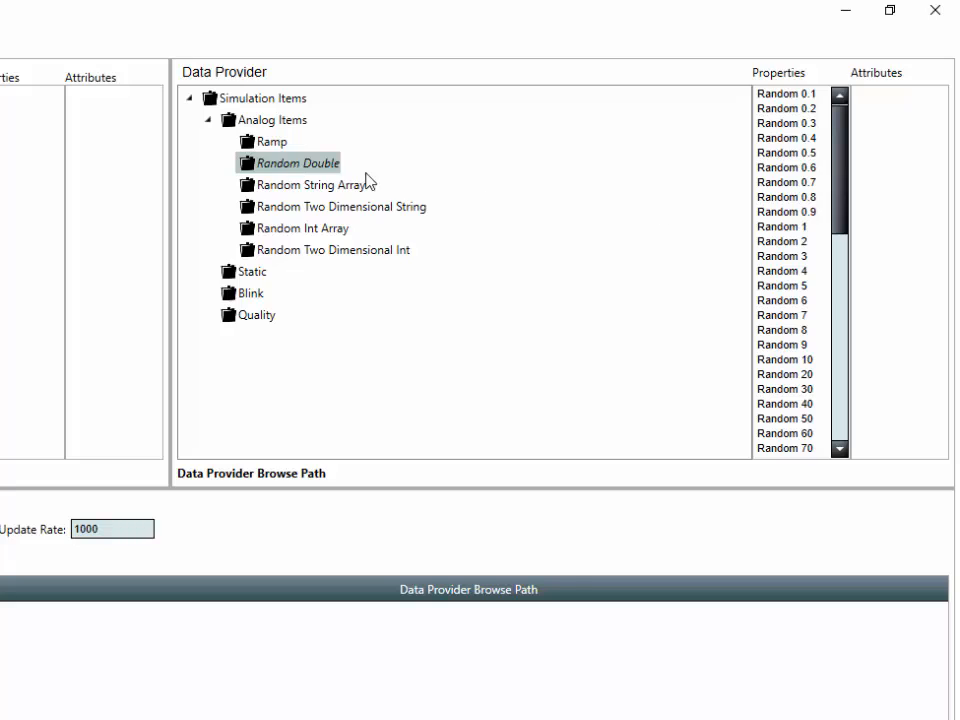
pyautogui.click(272, 142)
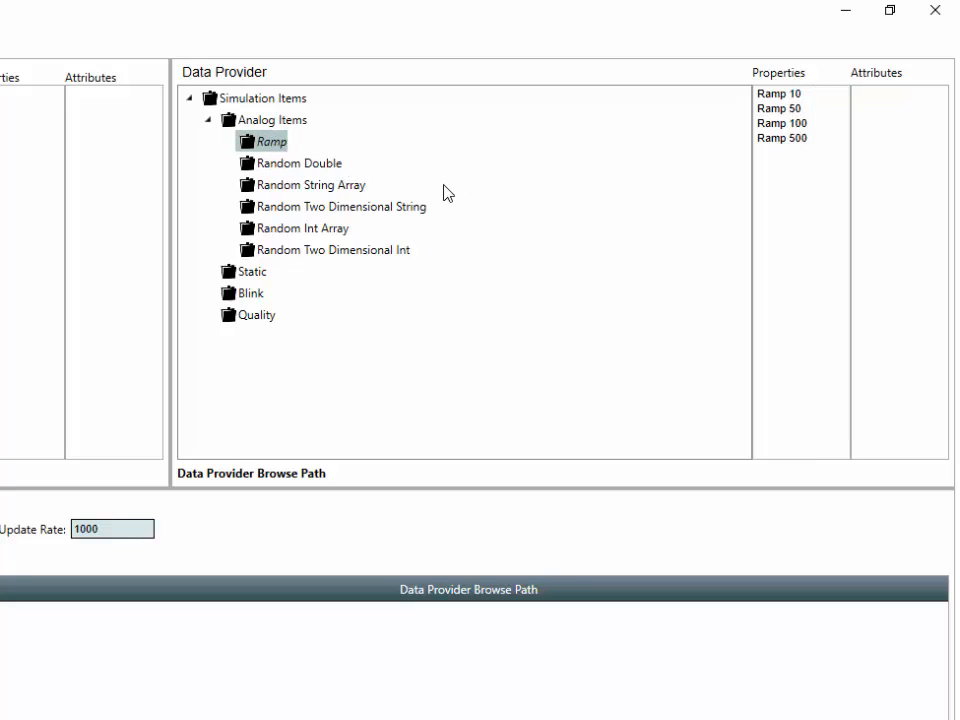
pyautogui.click(343, 230)
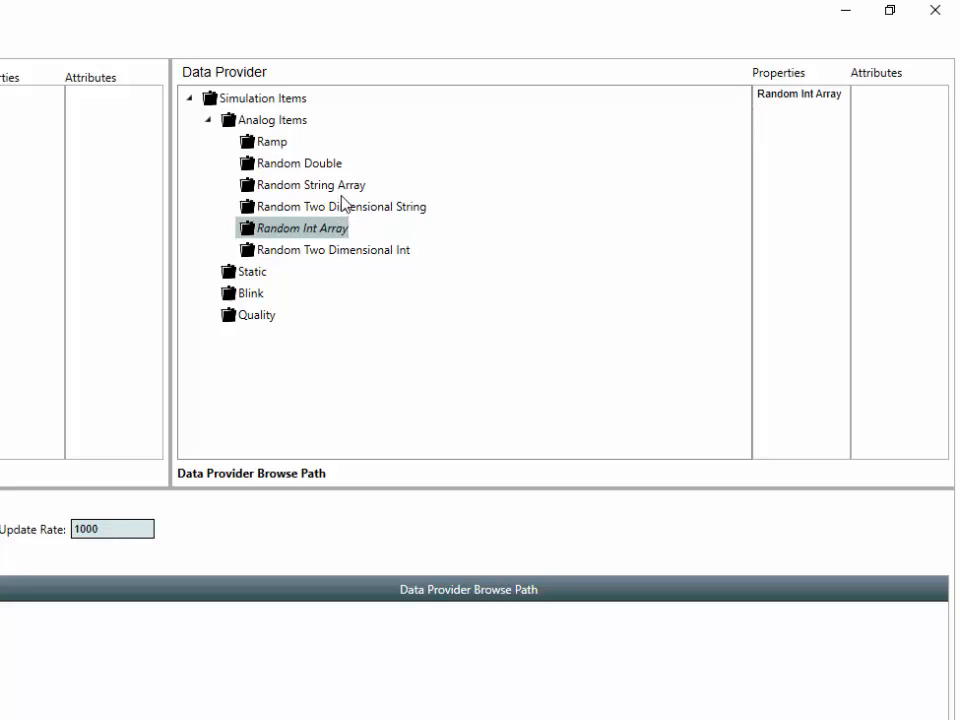
pyautogui.click(345, 190)
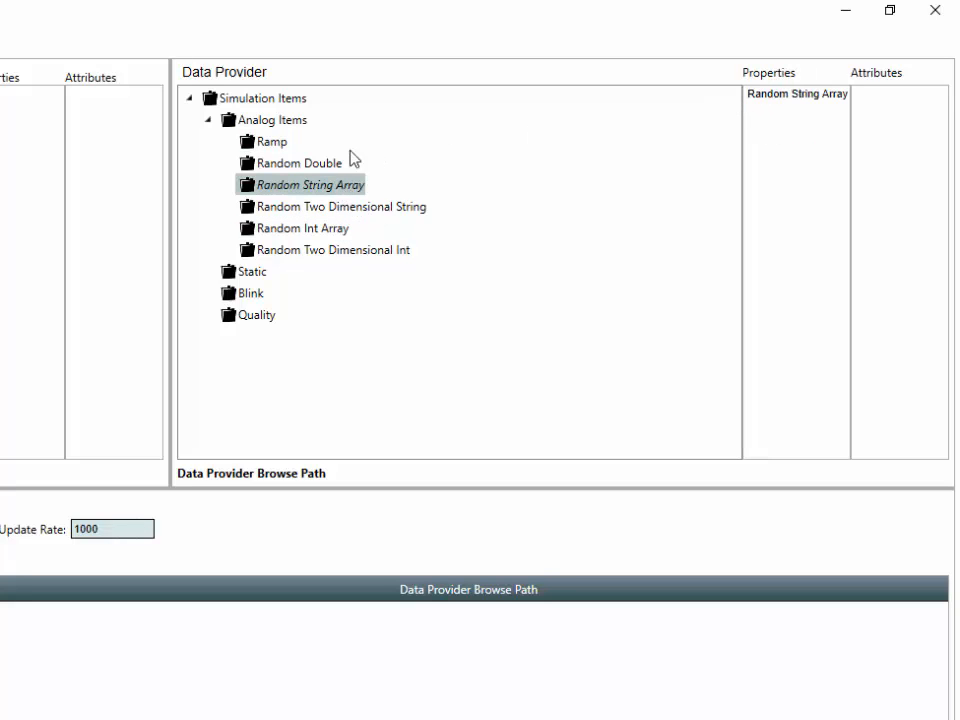
pyautogui.click(319, 162)
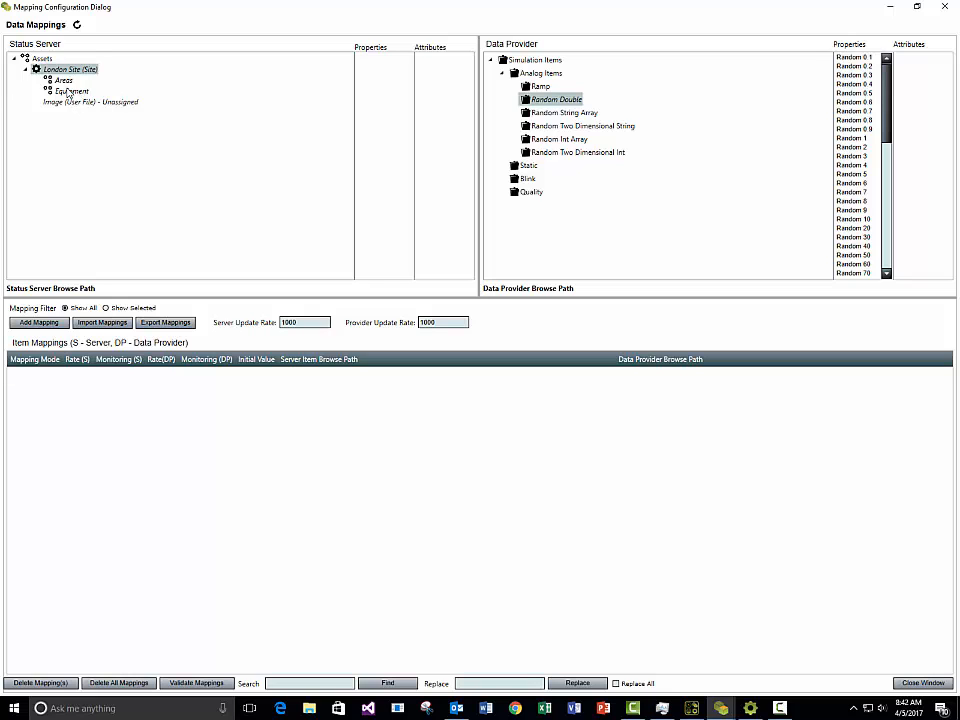
# Step: Expand Equipment > Solar Line A1 > Solar Panel Collection > Solar Panel 1, with the Model Browser in view
pyautogui.doubleClick(70, 91)
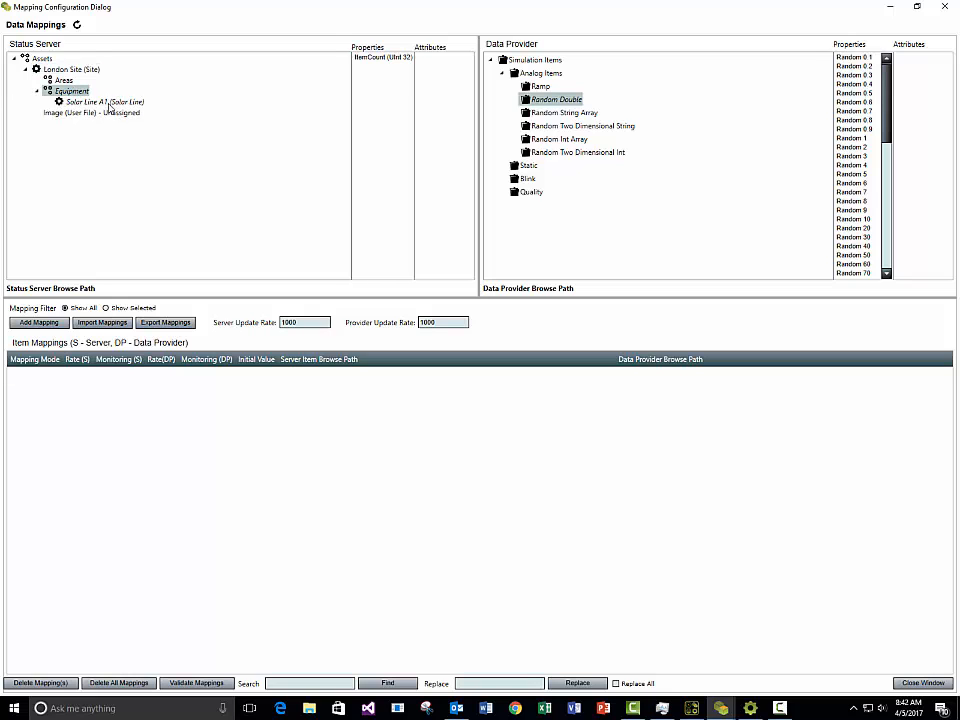
pyautogui.doubleClick(106, 103)
pyautogui.doubleClick(111, 124)
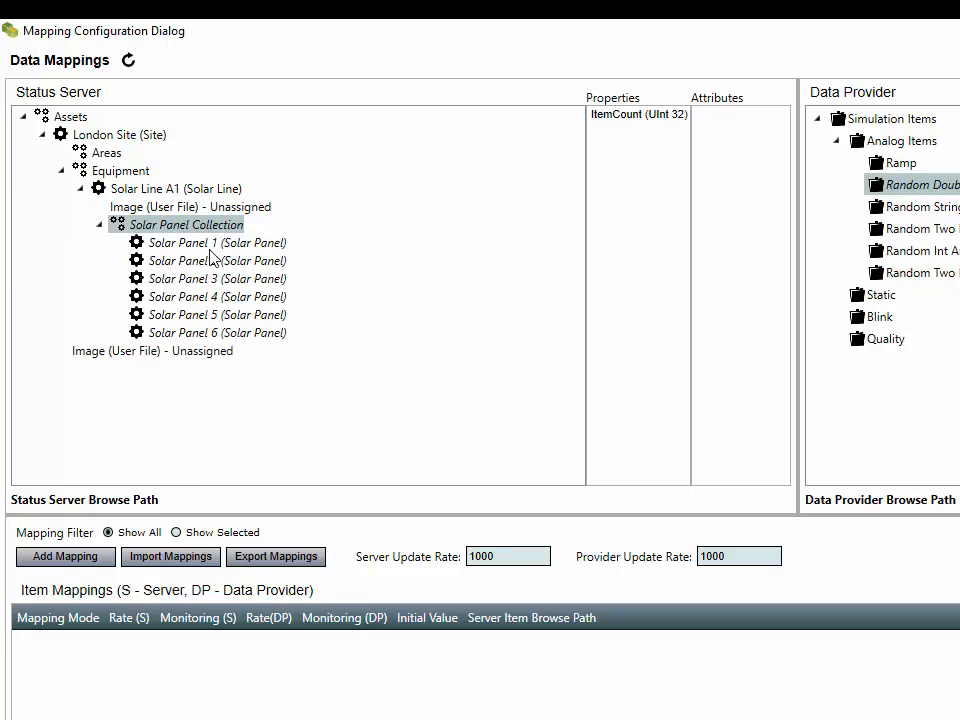
pyautogui.doubleClick(210, 245)
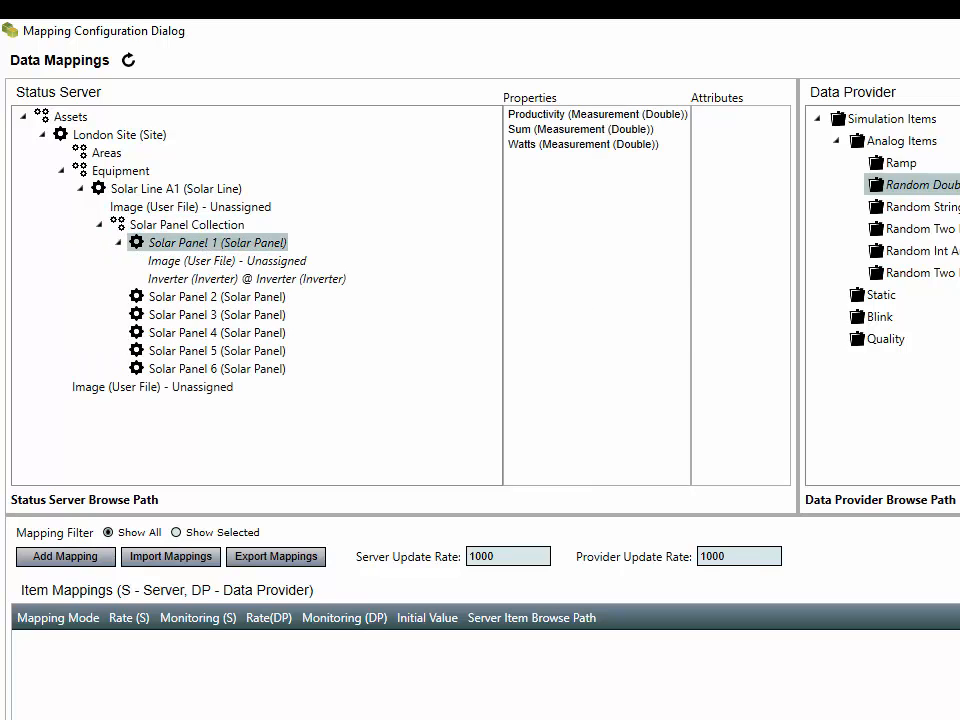
pyautogui.moveTo(911, 171); pyautogui.dragTo(448, 207)
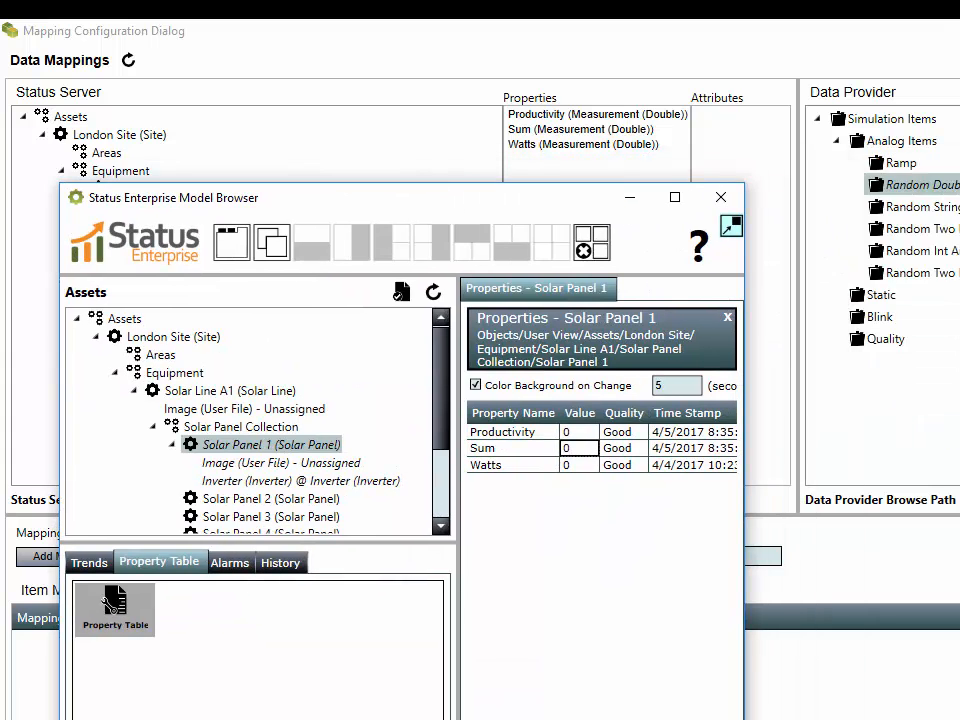
# Step: Enlarge the Model Browser, move it aside, and select Productivity as the property to map
pyautogui.moveTo(744, 719); pyautogui.dragTo(959, 719)
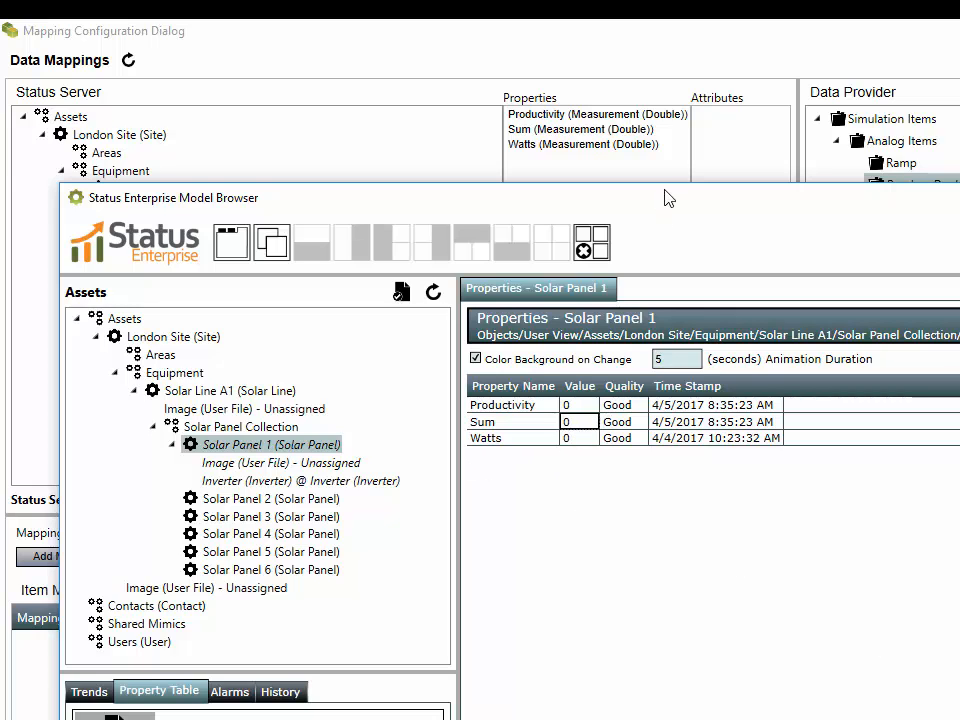
pyautogui.moveTo(670, 202); pyautogui.dragTo(959, 176)
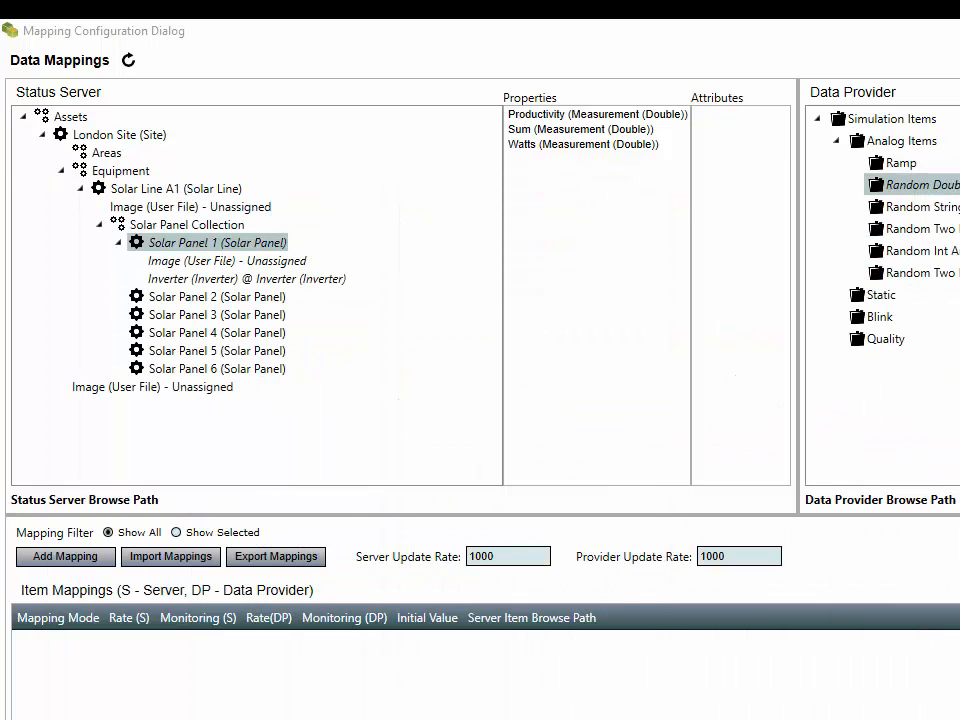
pyautogui.click(556, 117)
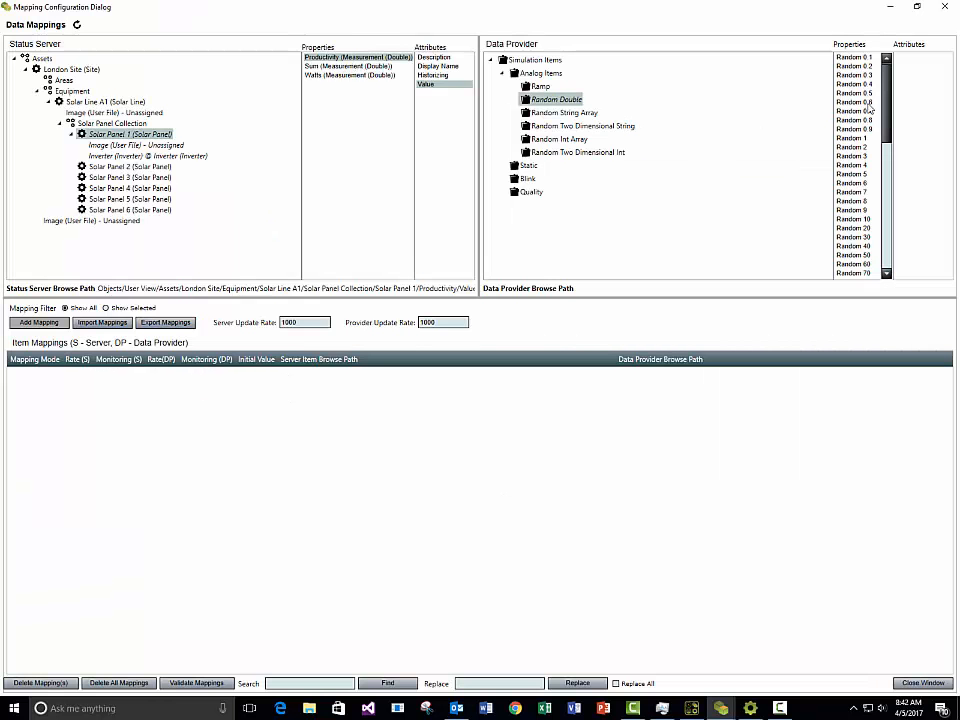
pyautogui.scroll(-4, 865, 120)
# Step: Map Productivity to Random 50 and Watts to Random 80, then close the mapping dialog
pyautogui.click(853, 138)
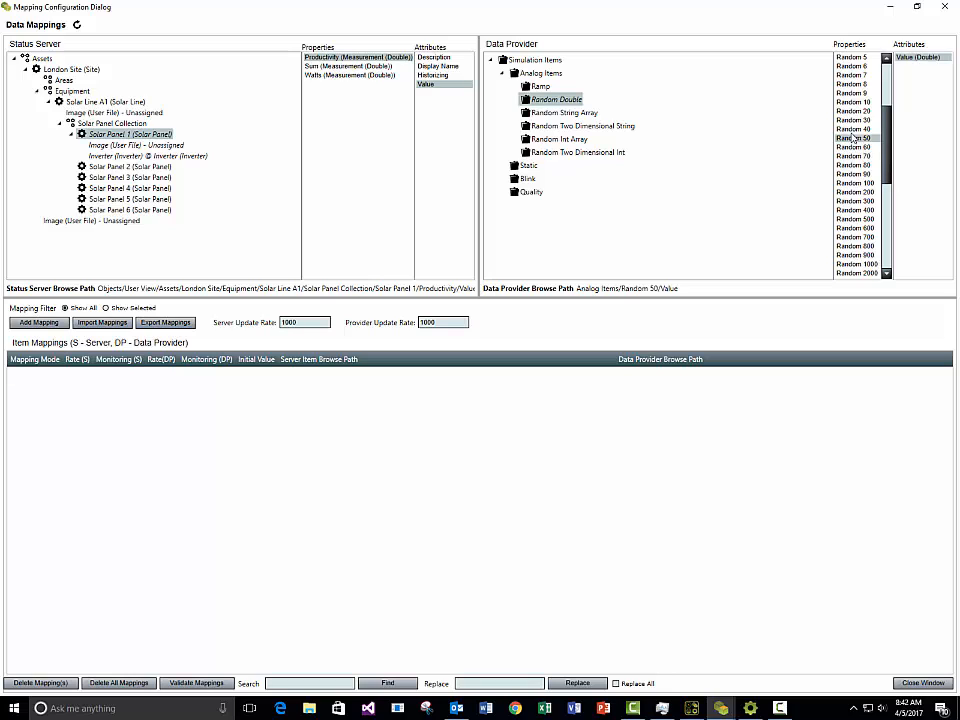
pyautogui.rightClick(853, 138)
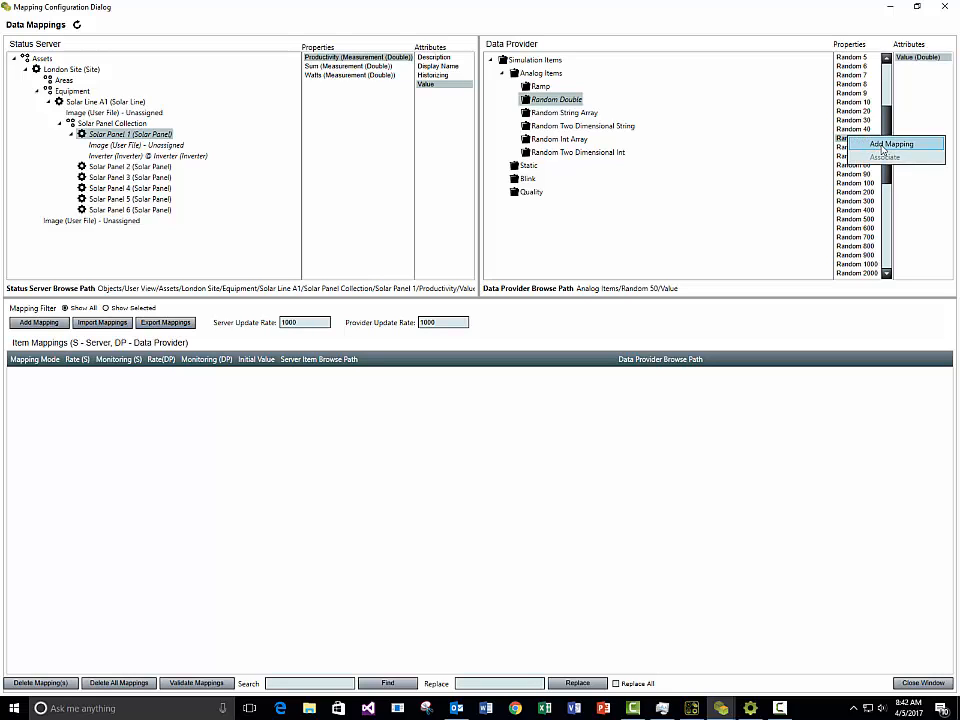
pyautogui.click(882, 146)
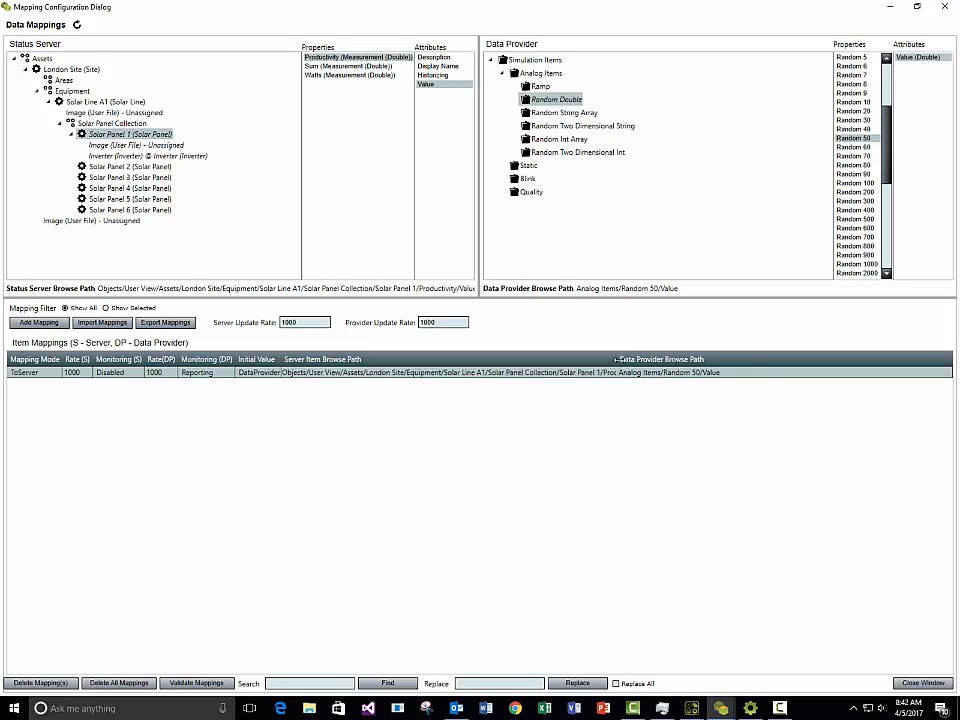
pyautogui.moveTo(616, 359); pyautogui.dragTo(696, 372)
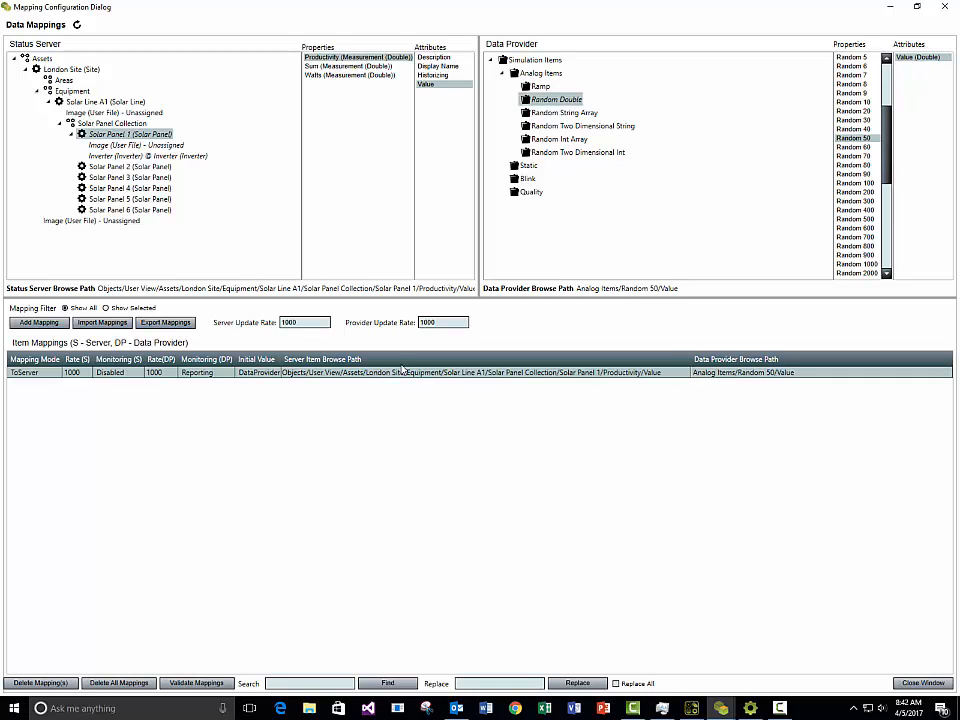
pyautogui.click(362, 75)
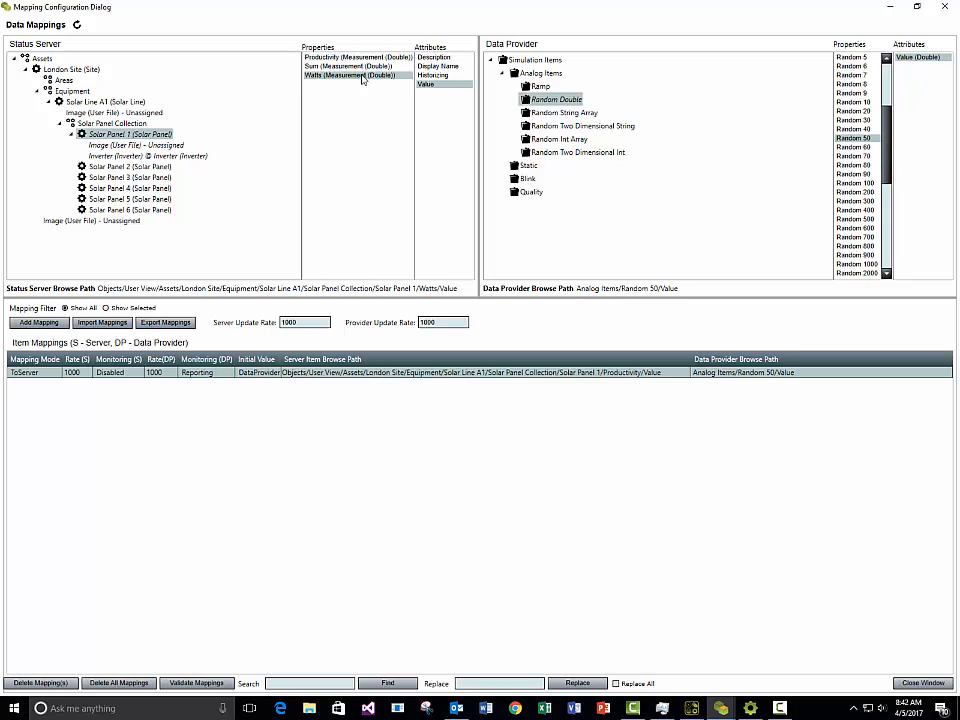
pyautogui.rightClick(853, 165)
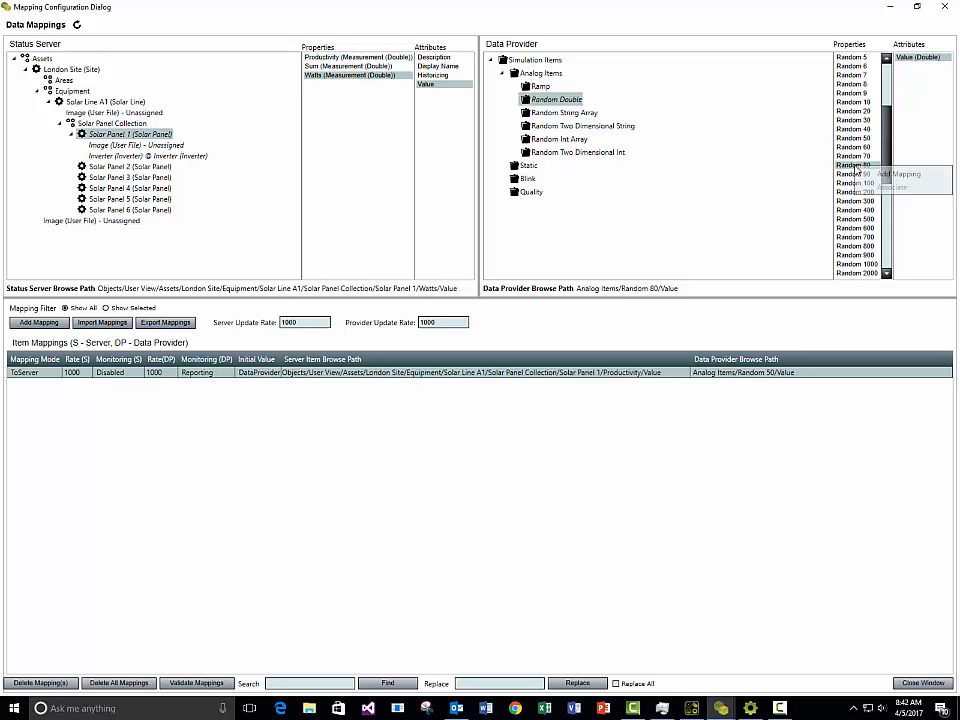
pyautogui.click(868, 176)
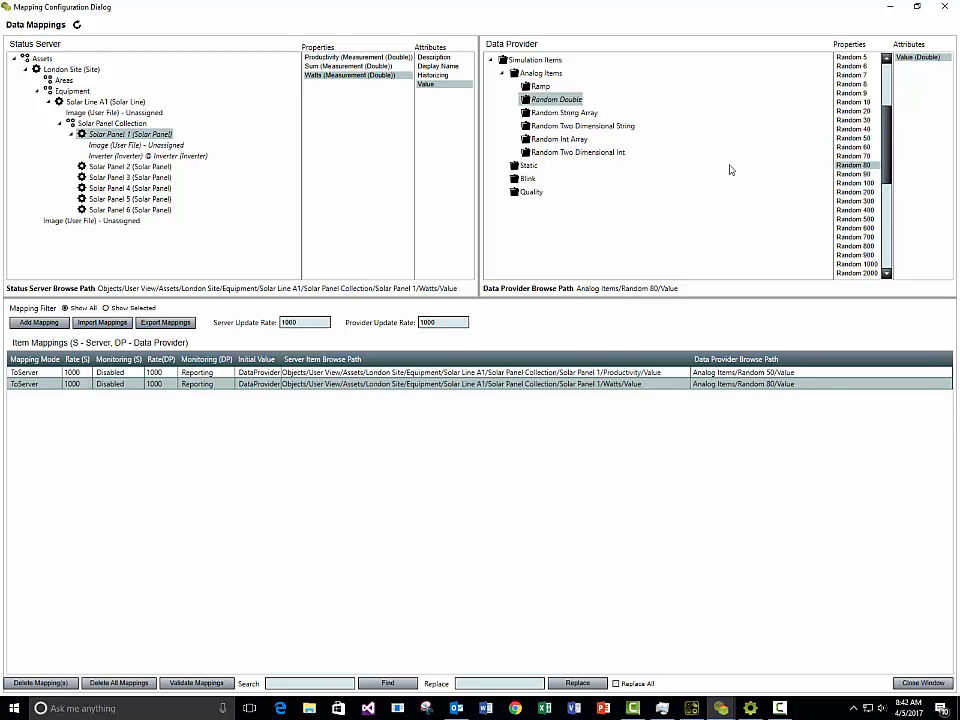
pyautogui.click(905, 682)
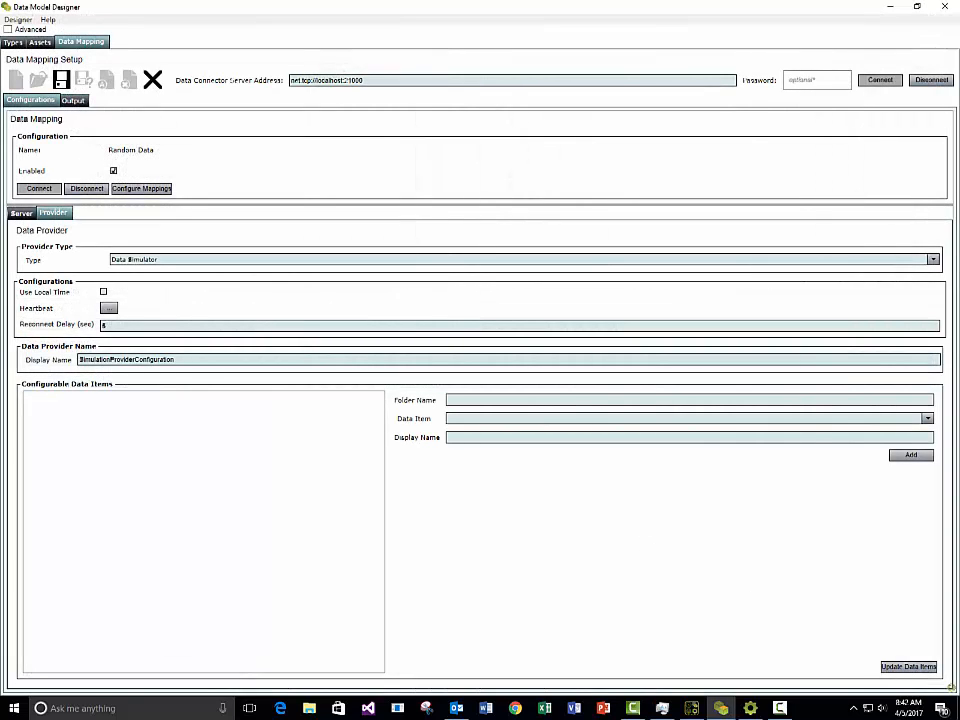
# Step: Save the Random Data mapping and watch Solar Panel 1's properties update in the Model Browser
pyautogui.moveTo(767, 146); pyautogui.dragTo(430, 180)
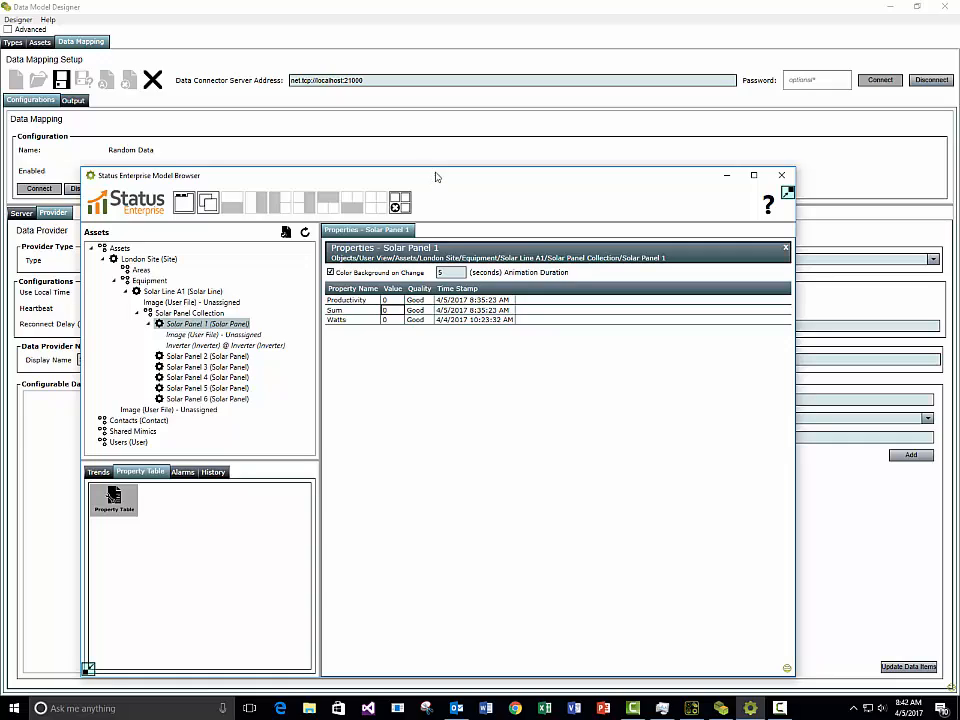
pyautogui.moveTo(435, 177); pyautogui.dragTo(959, 133)
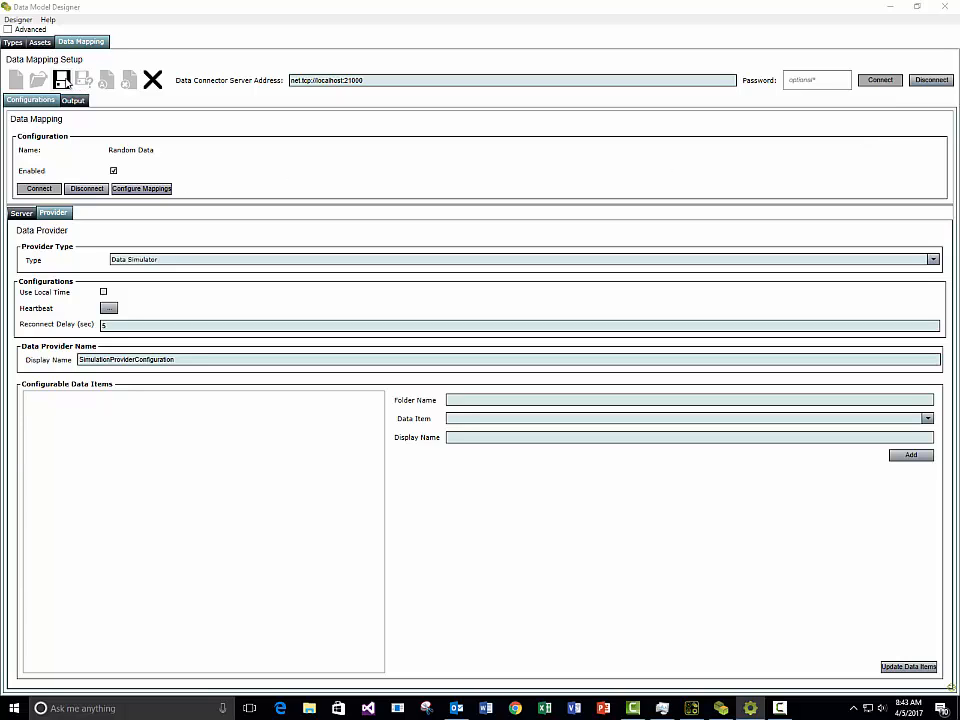
pyautogui.click(61, 80)
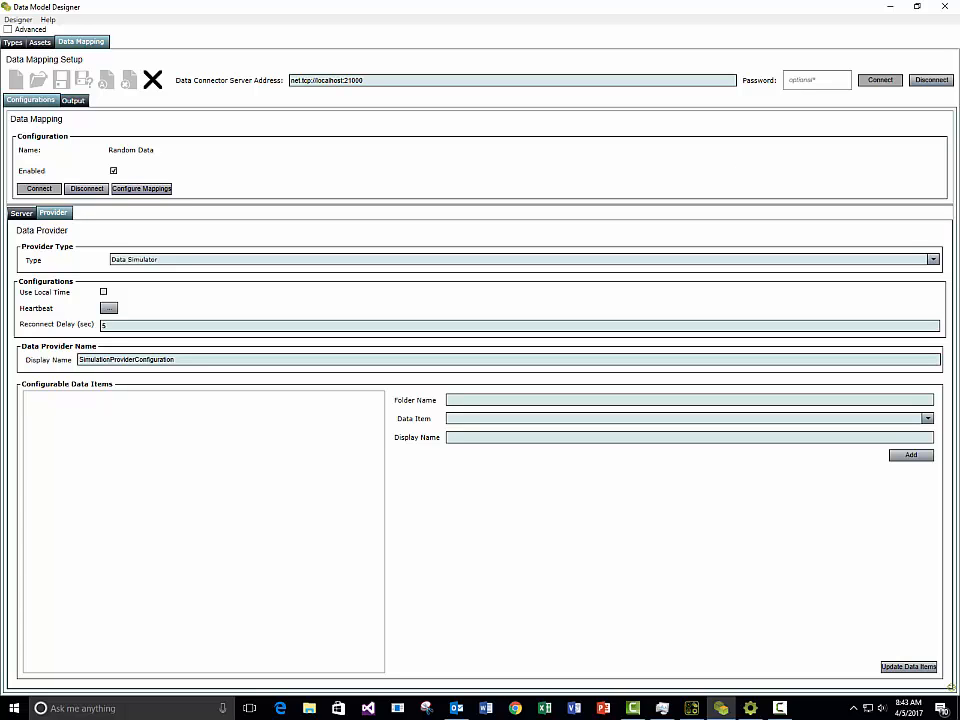
pyautogui.moveTo(958, 80); pyautogui.dragTo(439, 107)
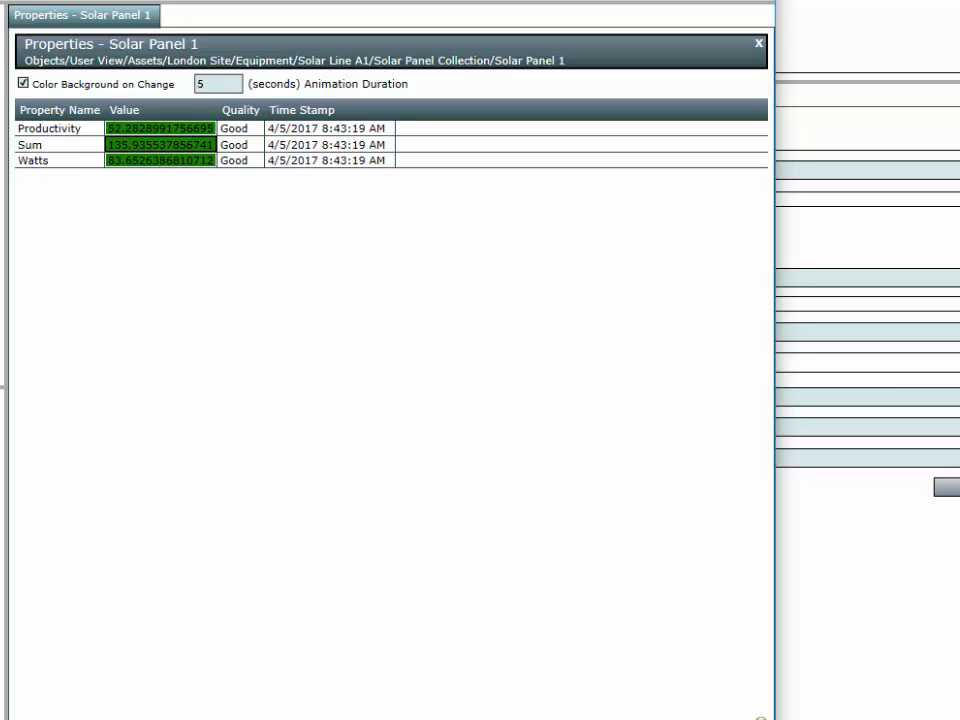
pyautogui.moveTo(300, 0); pyautogui.dragTo(396, 27)
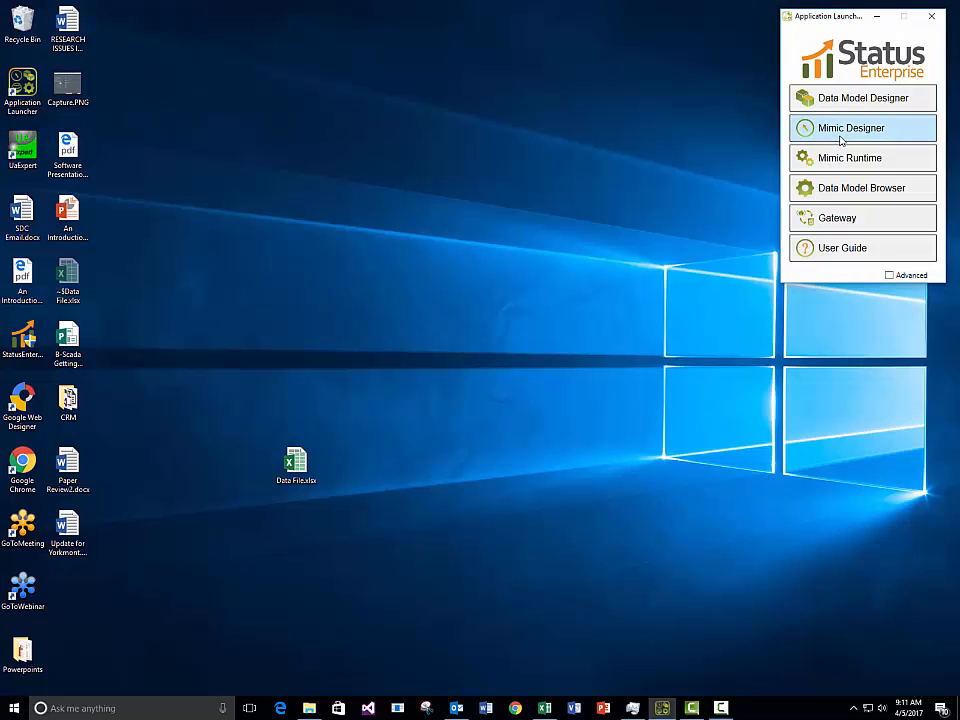
# Step: Launch Mimic Designer, log in to the Status server, and create a new mimic named Test
pyautogui.click(840, 139)
pyautogui.click(608, 397)
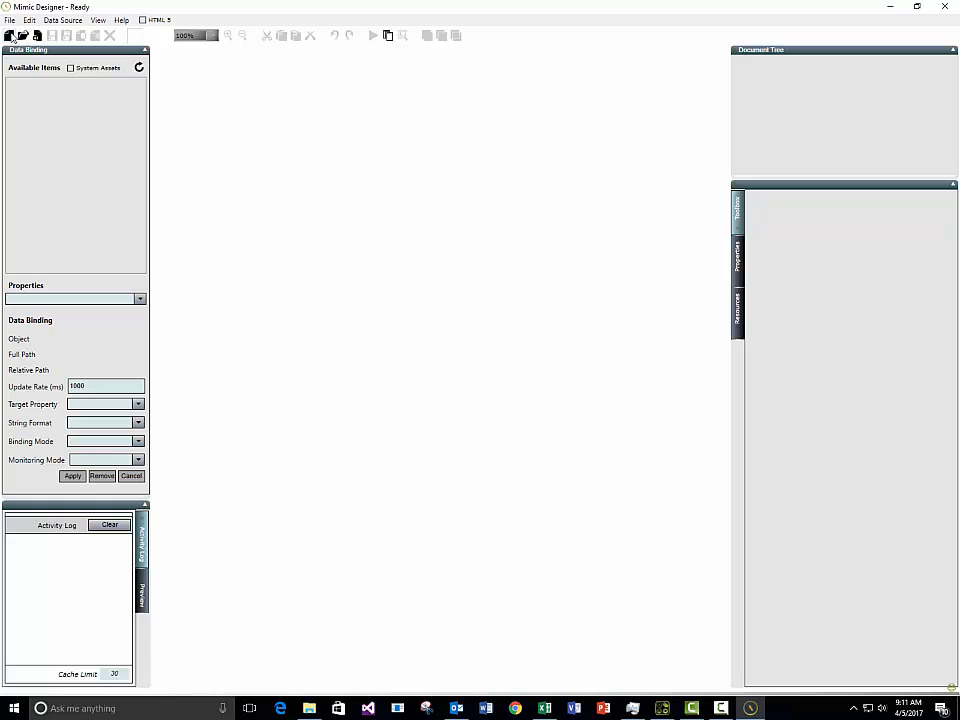
pyautogui.click(10, 35)
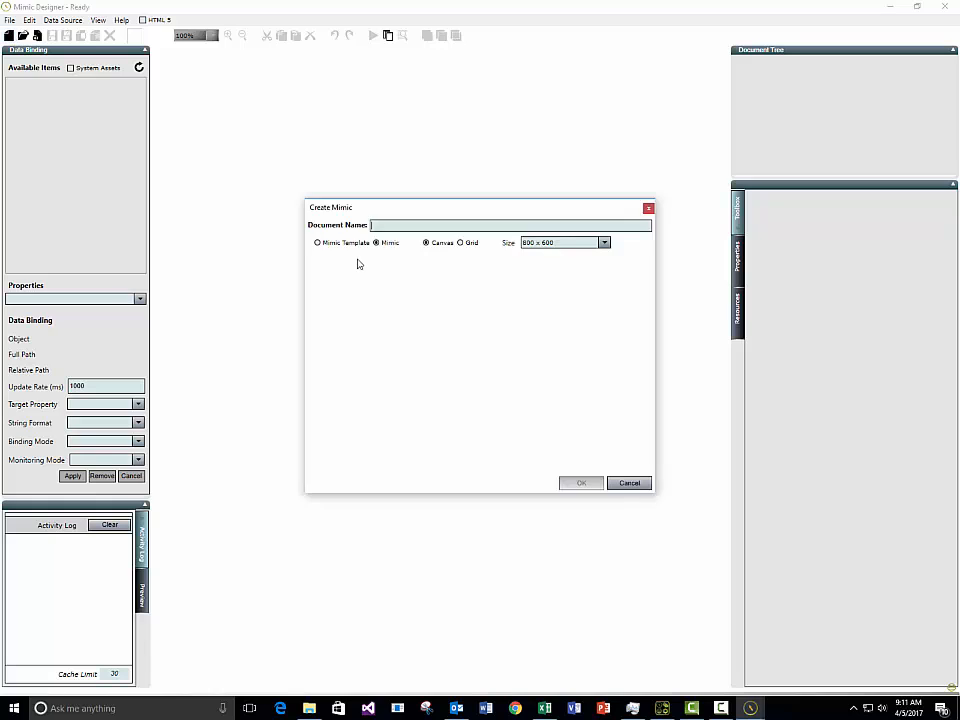
pyautogui.write('Test')
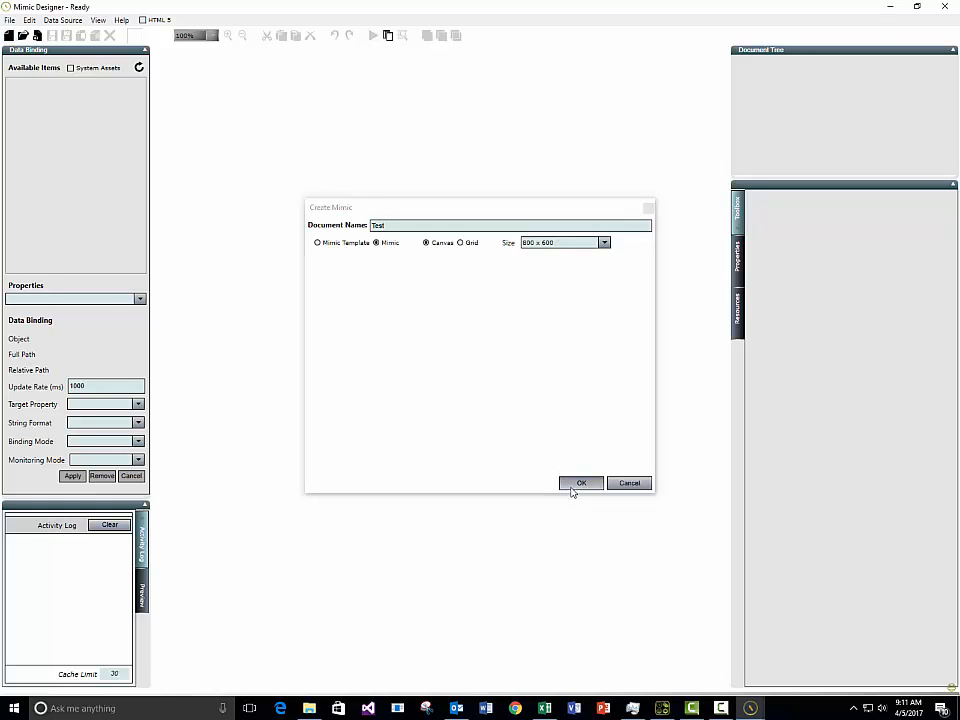
pyautogui.click(573, 486)
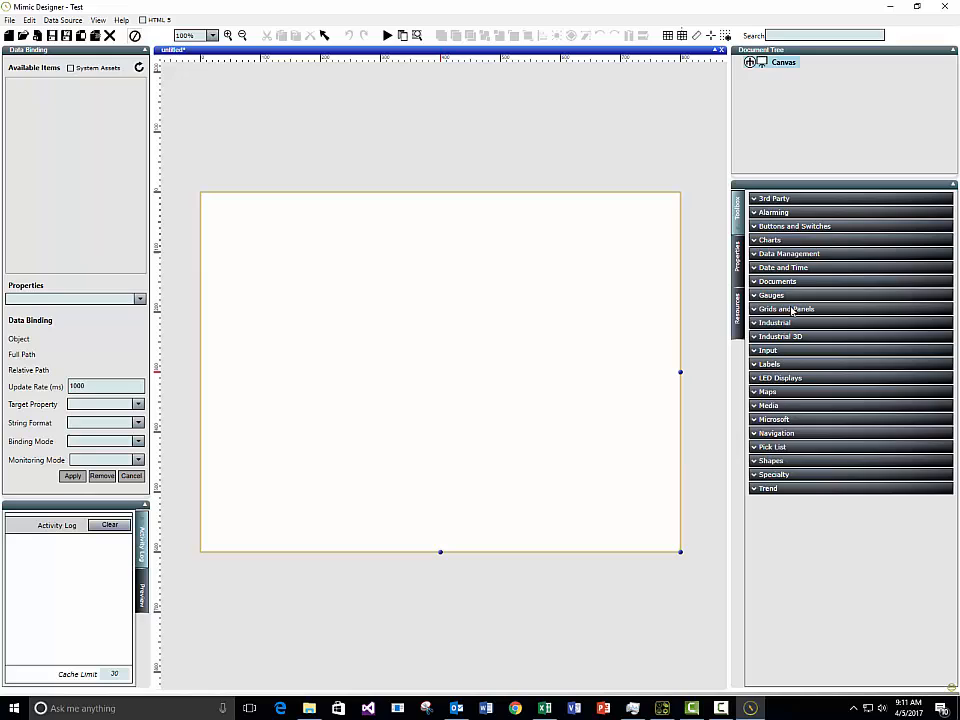
# Step: Draw a Radial Gauge and a Racing Gauge side by side on the Test canvas
pyautogui.click(788, 296)
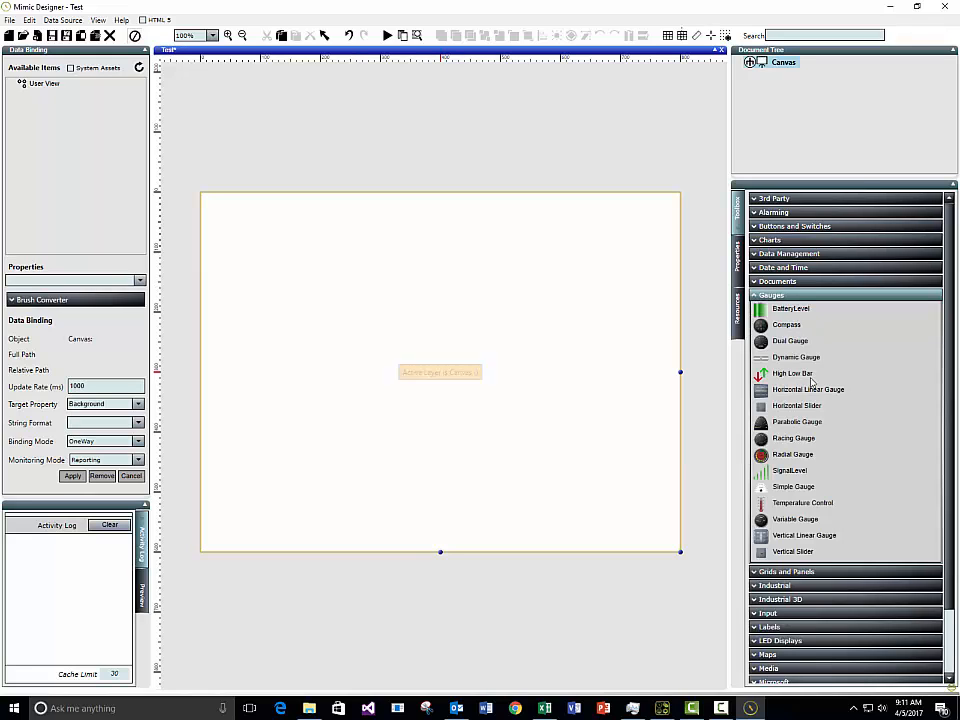
pyautogui.click(793, 454)
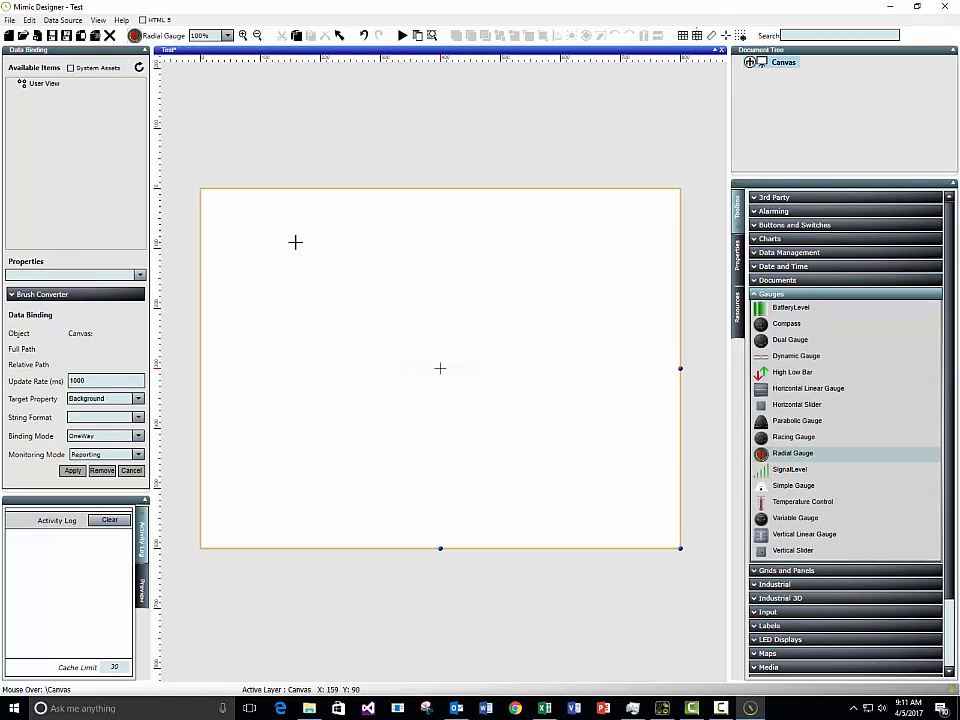
pyautogui.moveTo(284, 270); pyautogui.dragTo(407, 360)
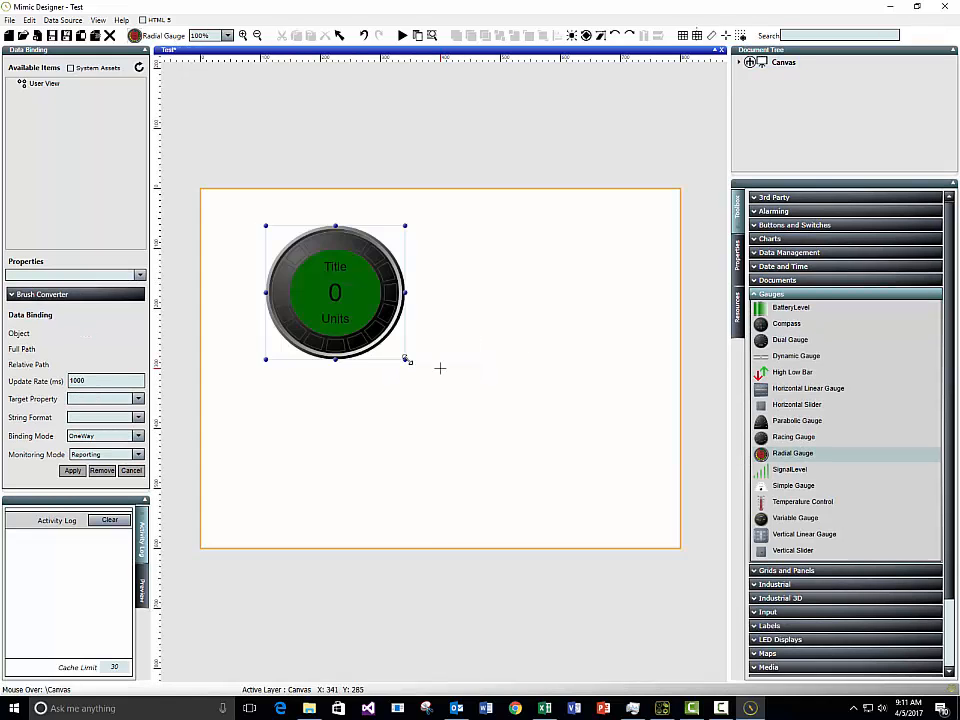
pyautogui.click(755, 438)
pyautogui.moveTo(453, 231)
pyautogui.mouseDown()
pyautogui.moveTo(580, 369)
pyautogui.moveTo(614, 379)
pyautogui.mouseUp()
# Step: Draw an LED Sixteen Segment display below the gauges, then select the radial gauge
pyautogui.click(848, 294)
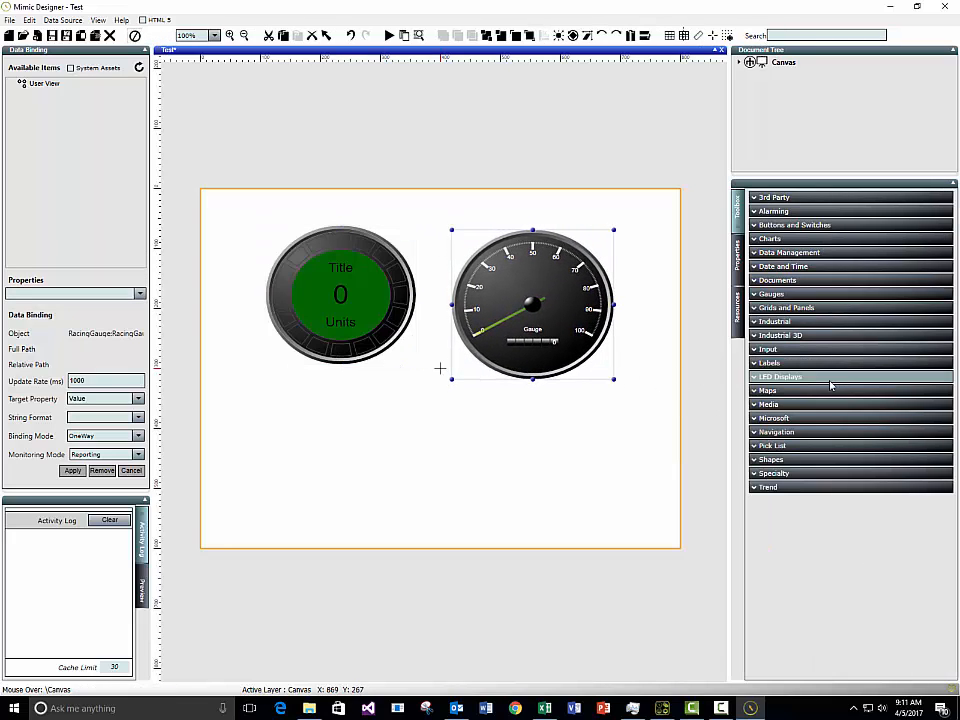
pyautogui.click(825, 385)
pyautogui.click(808, 438)
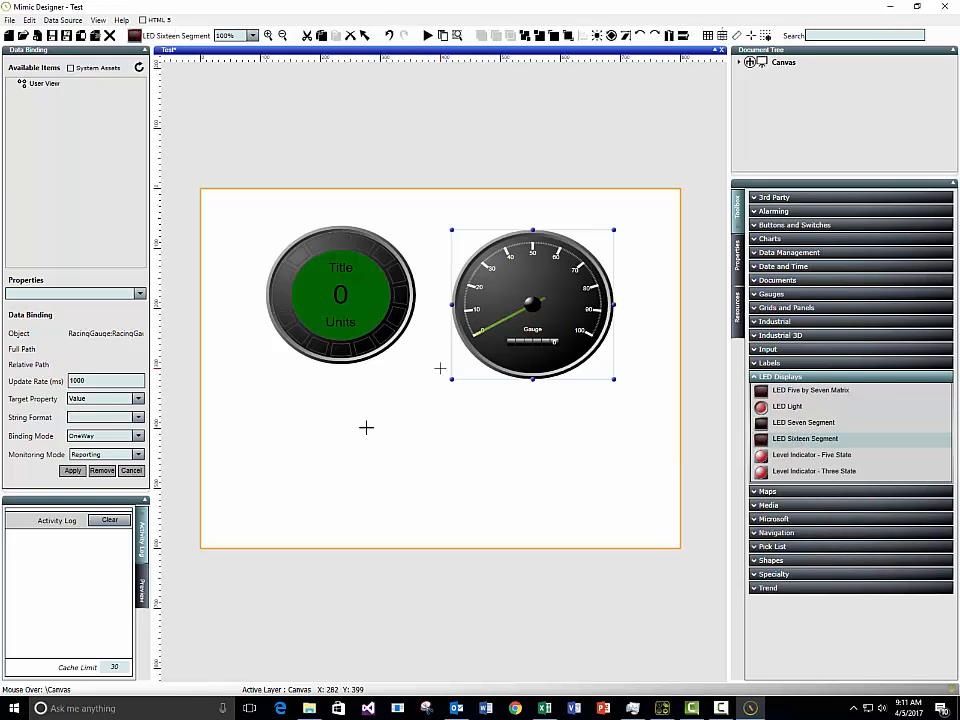
pyautogui.moveTo(350, 433); pyautogui.dragTo(525, 478)
pyautogui.click(281, 279)
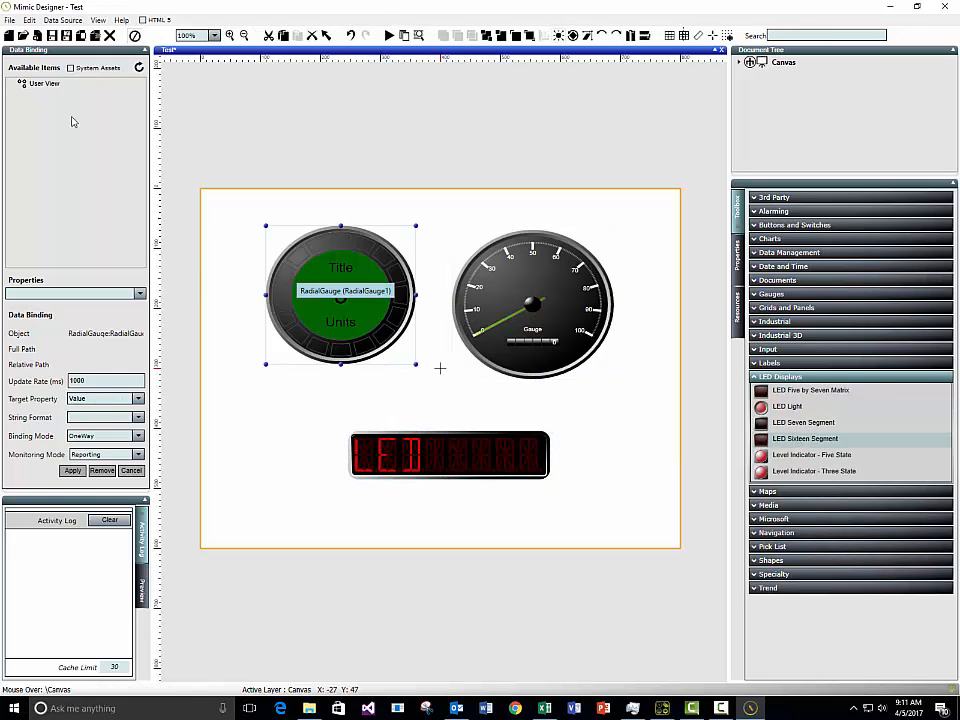
# Step: Expand User View > Assets > London Site > Equipment > Solar Line A1 down to Solar Panel 1's measurements
pyautogui.doubleClick(45, 83)
pyautogui.doubleClick(48, 93)
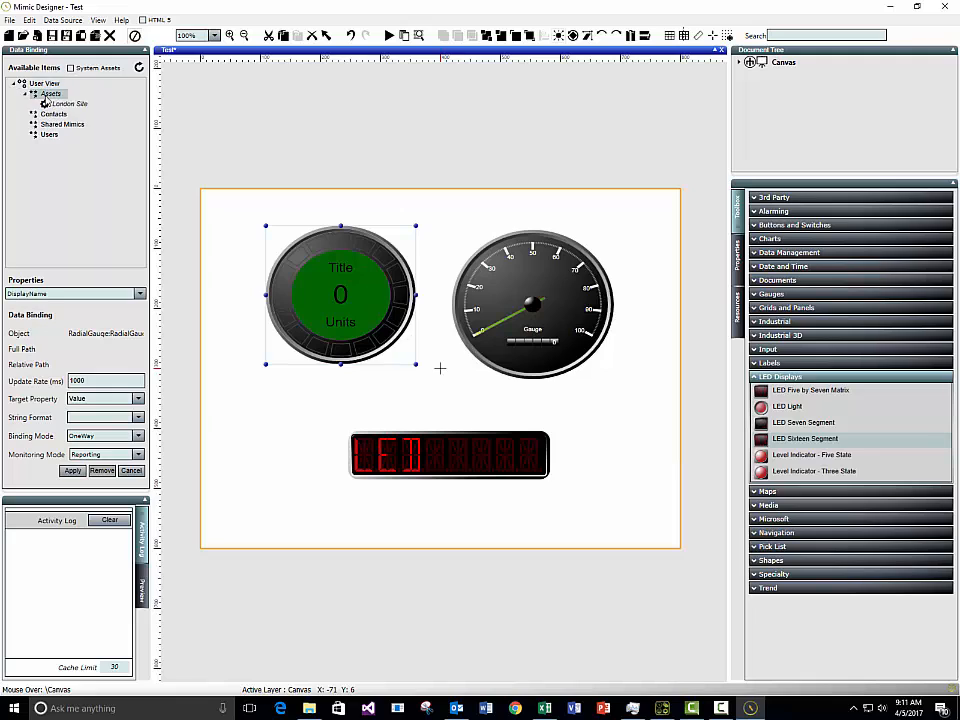
pyautogui.doubleClick(69, 104)
pyautogui.doubleClick(79, 124)
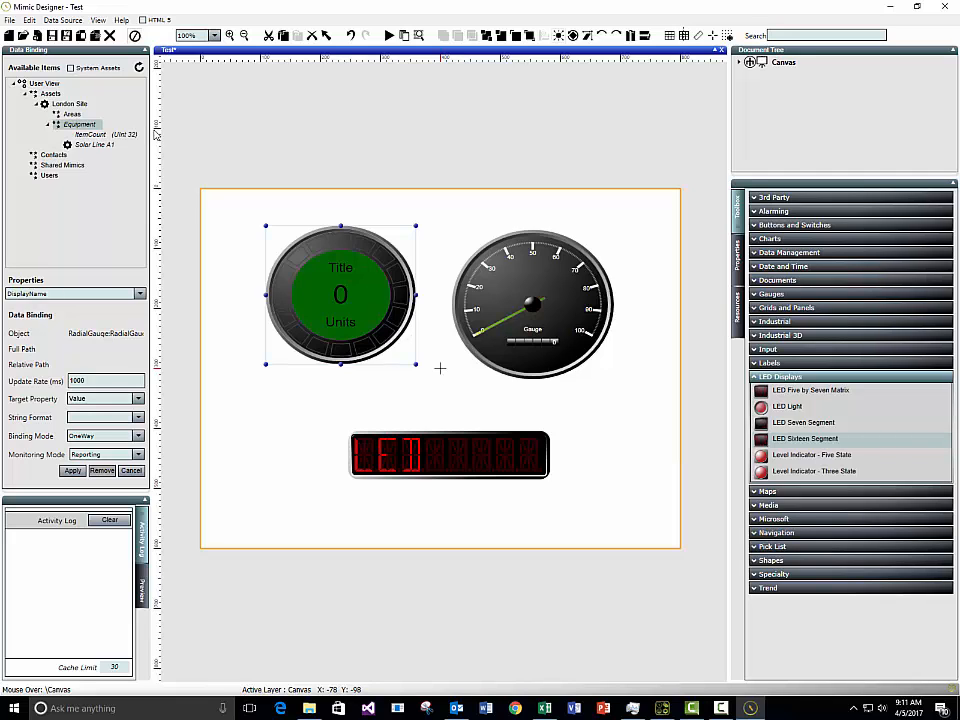
pyautogui.moveTo(152, 129); pyautogui.dragTo(214, 129)
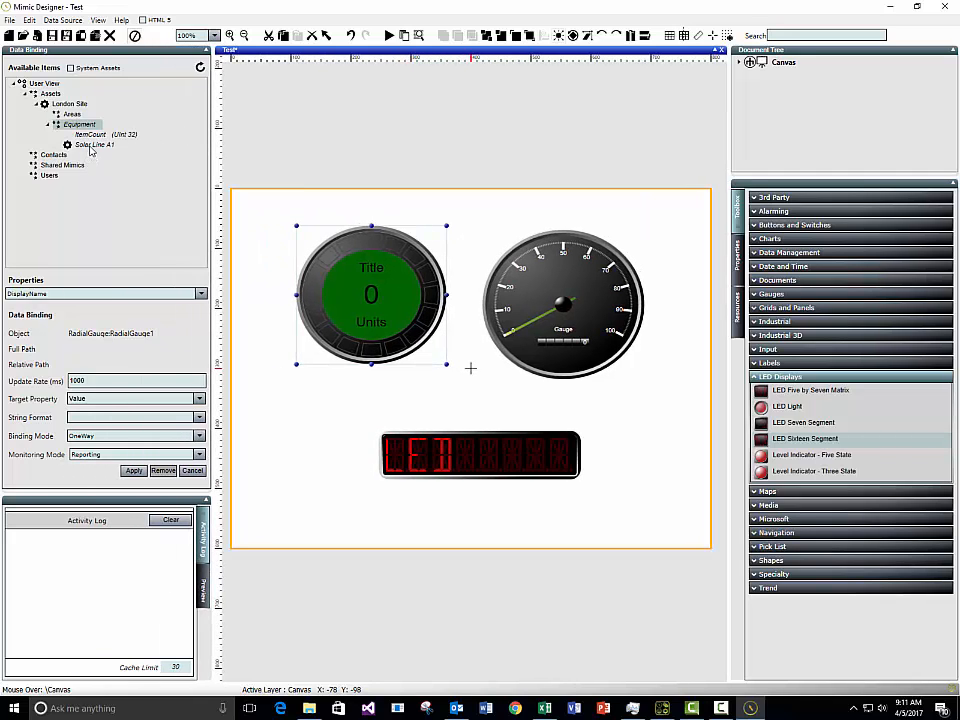
pyautogui.doubleClick(93, 145)
pyautogui.doubleClick(99, 155)
pyautogui.doubleClick(112, 175)
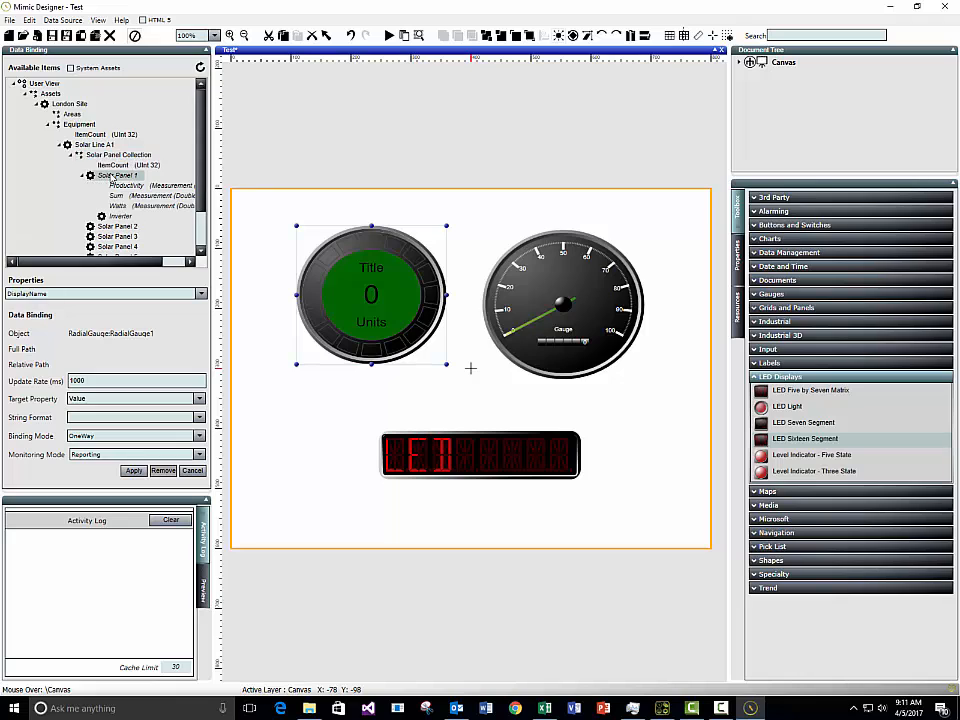
# Step: Bind Productivity to the radial gauge, Watts to the racing gauge, and Sum to the LED display
pyautogui.moveTo(343, 299)
pyautogui.mouseDown()
pyautogui.moveTo(360, 297)
pyautogui.moveTo(328, 294)
pyautogui.mouseUp()
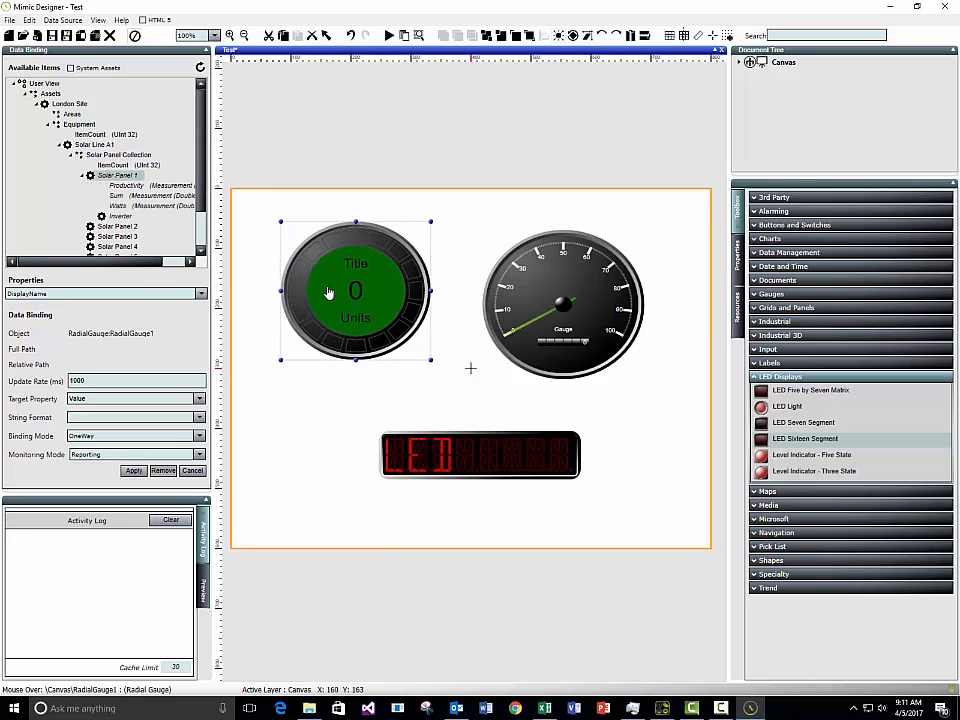
pyautogui.doubleClick(130, 188)
pyautogui.click(598, 298)
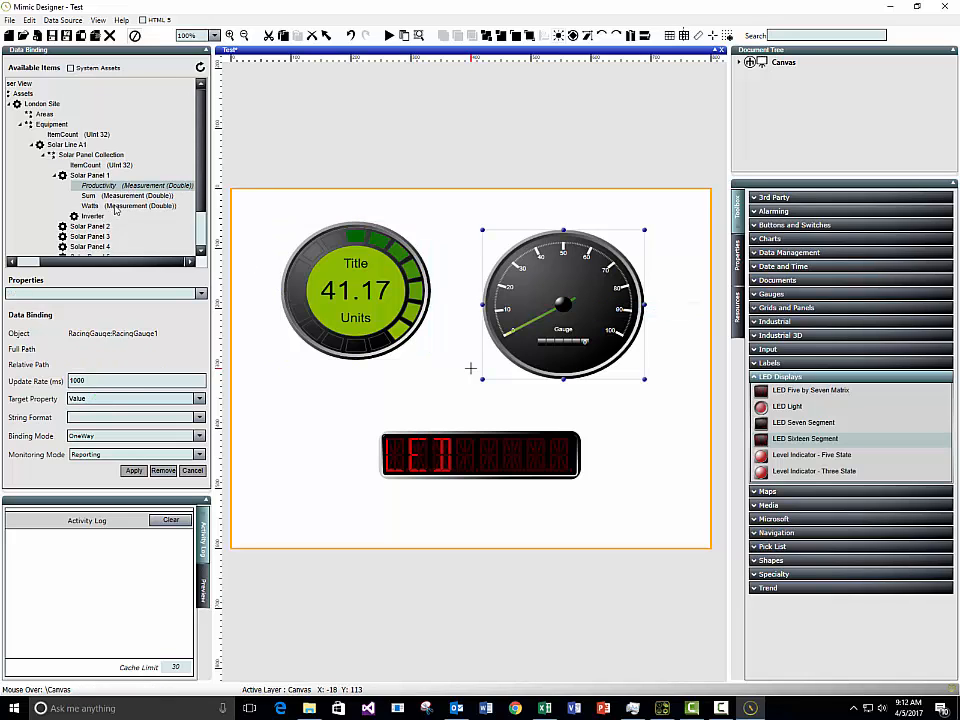
pyautogui.doubleClick(115, 207)
pyautogui.click(525, 450)
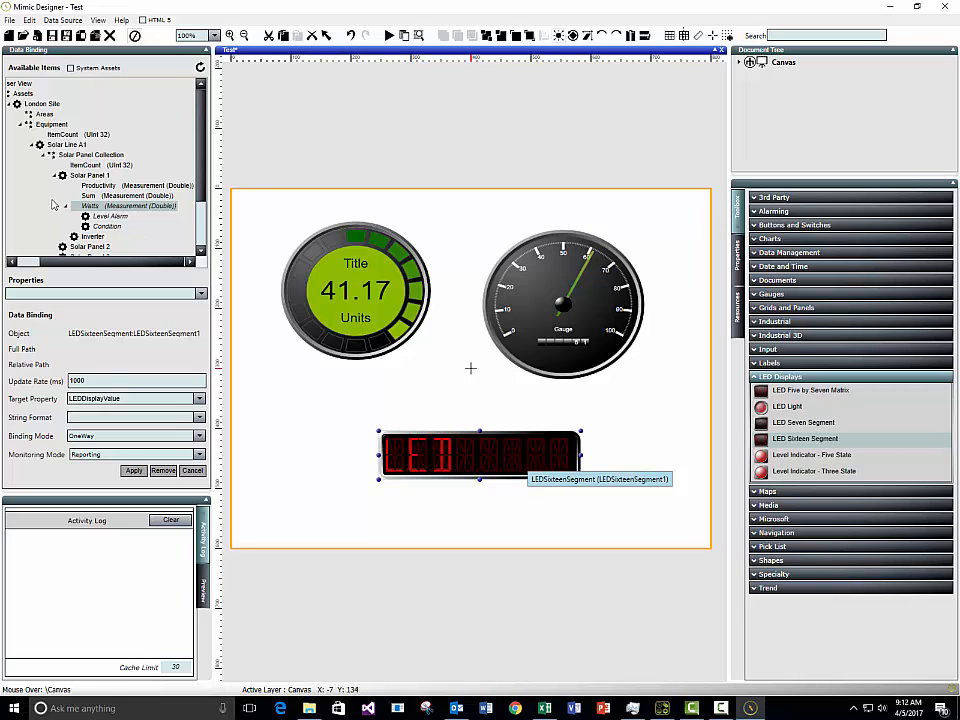
pyautogui.doubleClick(88, 195)
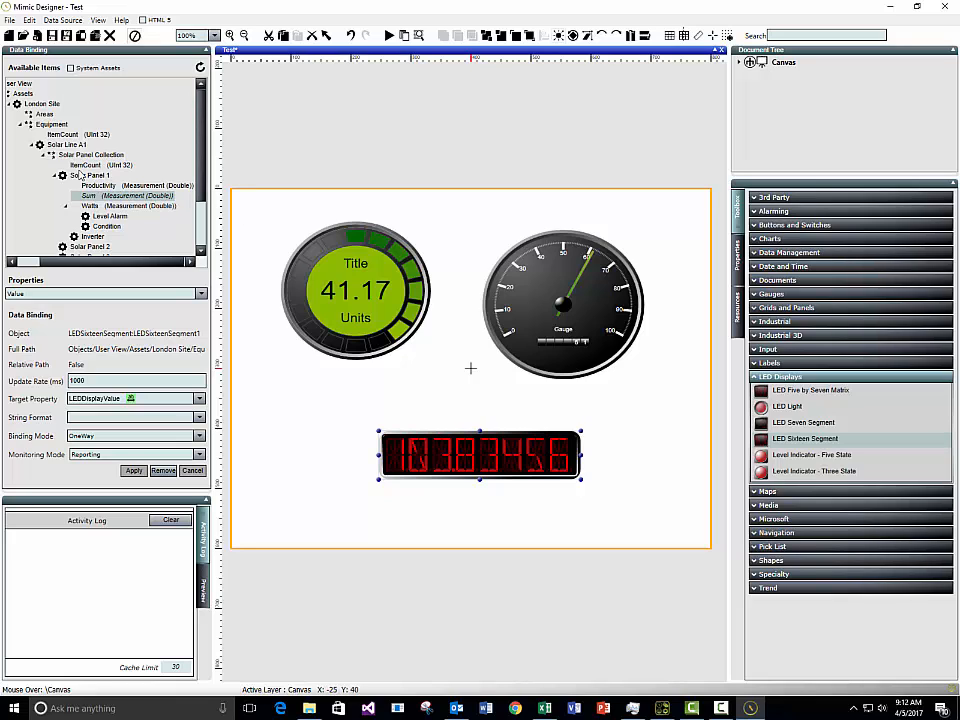
# Step: Save the Test mimic to Shared Mimics and launch it in runtime, connecting to the server
pyautogui.click(38, 35)
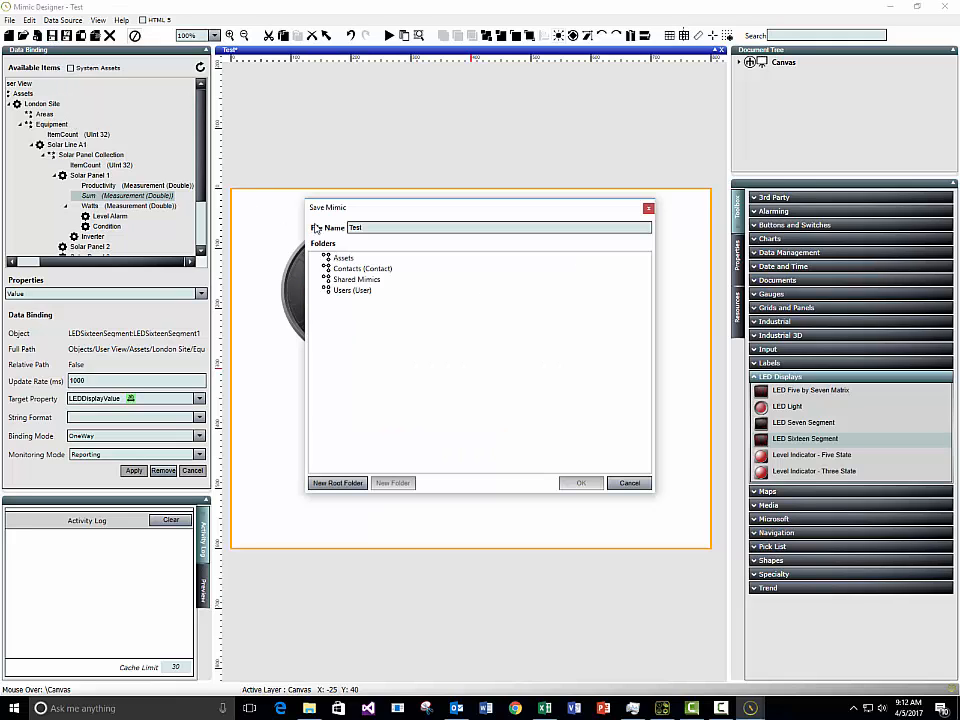
pyautogui.click(352, 281)
pyautogui.click(580, 483)
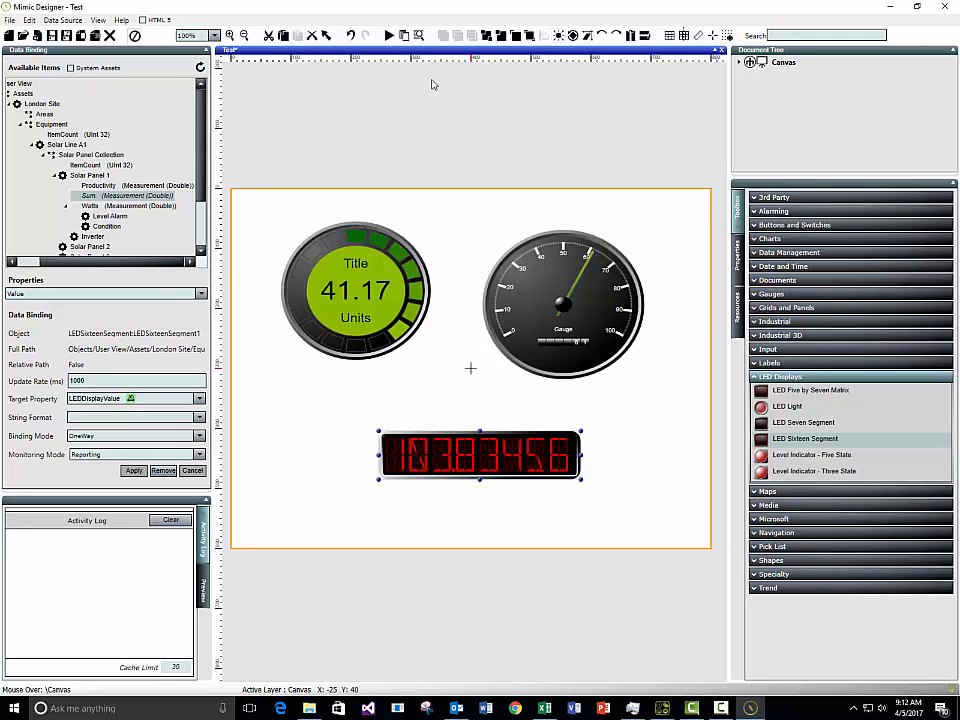
pyautogui.click(390, 35)
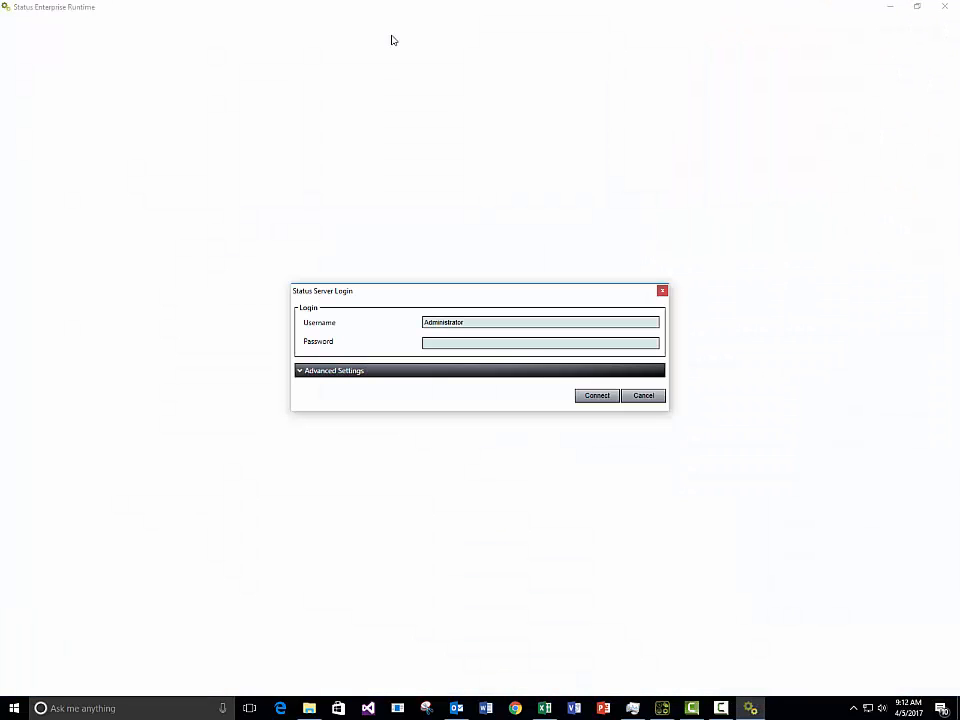
pyautogui.click(600, 396)
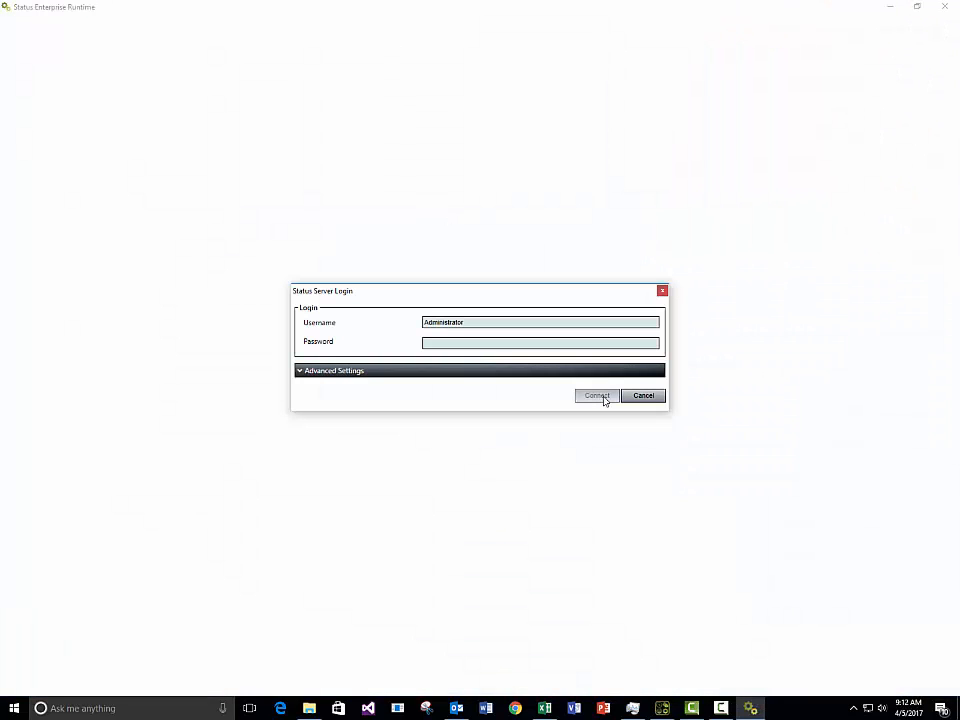